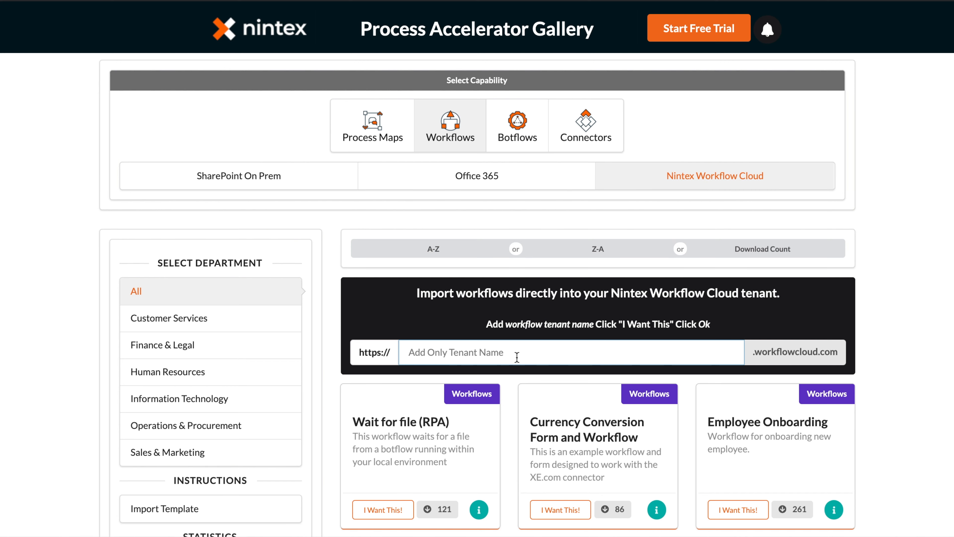
# Import the Vendor Help Requests workflow template into the ntx-successops workflow tenant.
pyautogui.write('ntx-successops')
pyautogui.scroll(-20, 842, 314)
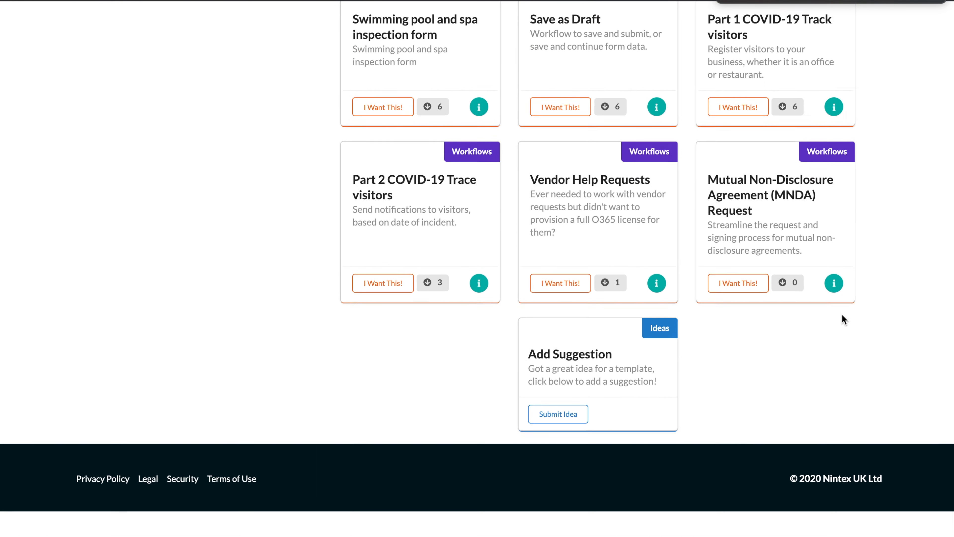
pyautogui.moveTo(531, 210); pyautogui.dragTo(653, 210)
pyautogui.click(582, 226)
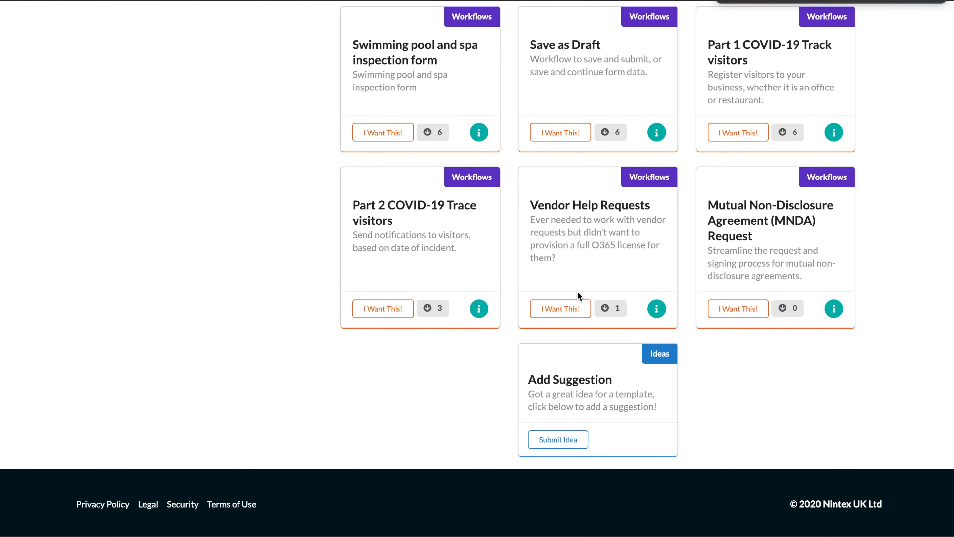
pyautogui.click(555, 312)
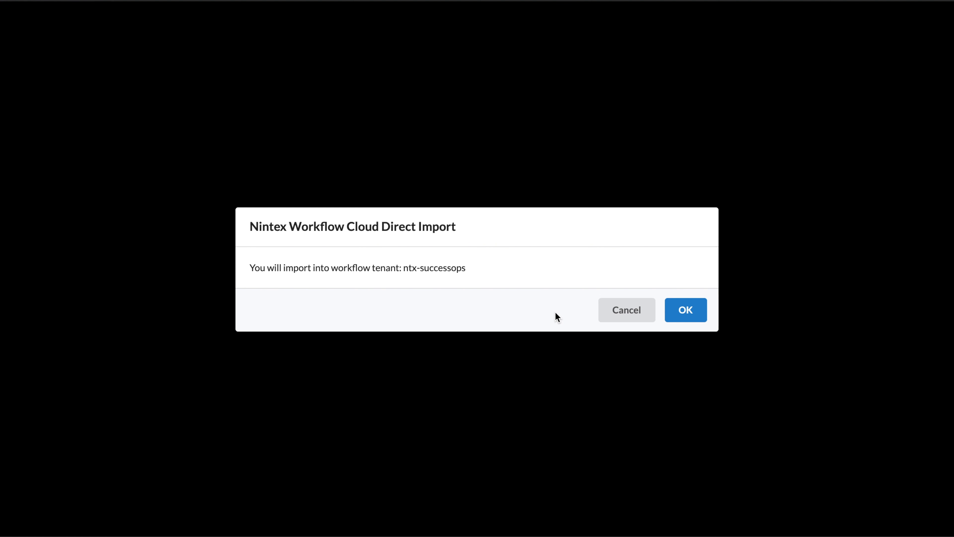
pyautogui.moveTo(404, 268); pyautogui.dragTo(476, 271)
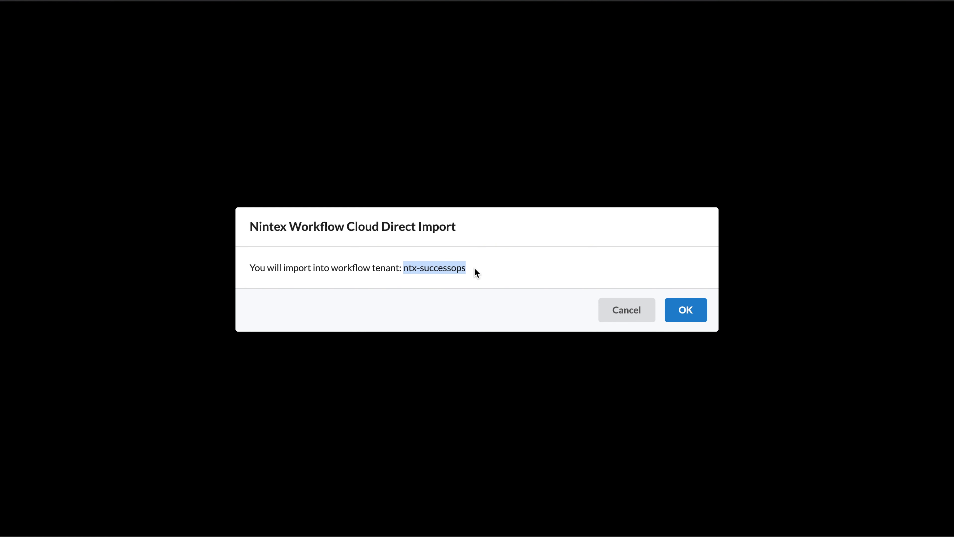
pyautogui.click(694, 311)
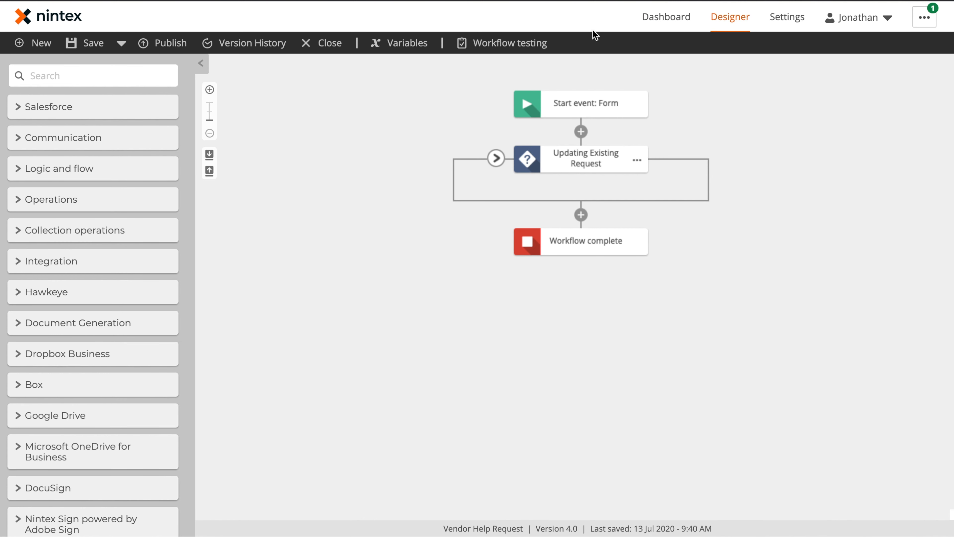
# Open the start event's form for designing and view the settings of its title label.
pyautogui.click(581, 106)
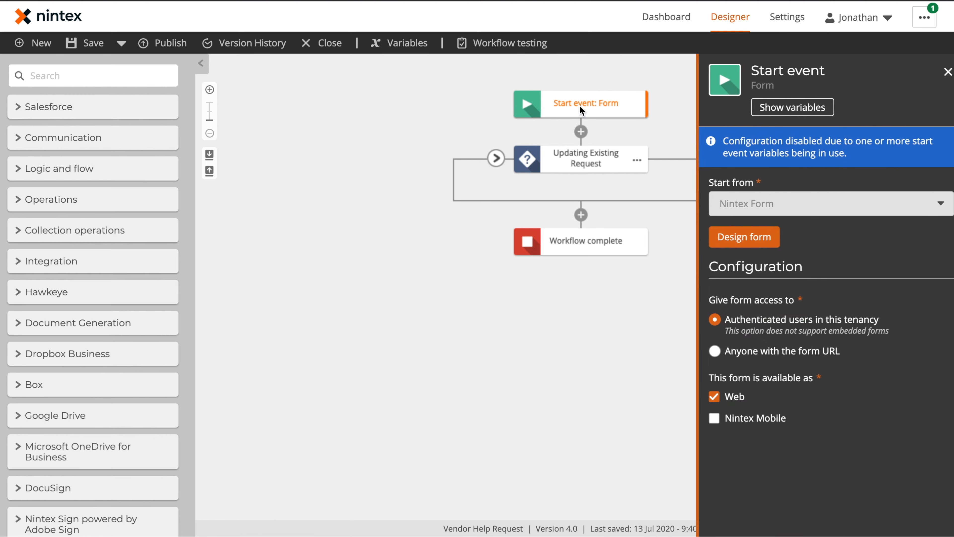
pyautogui.click(745, 240)
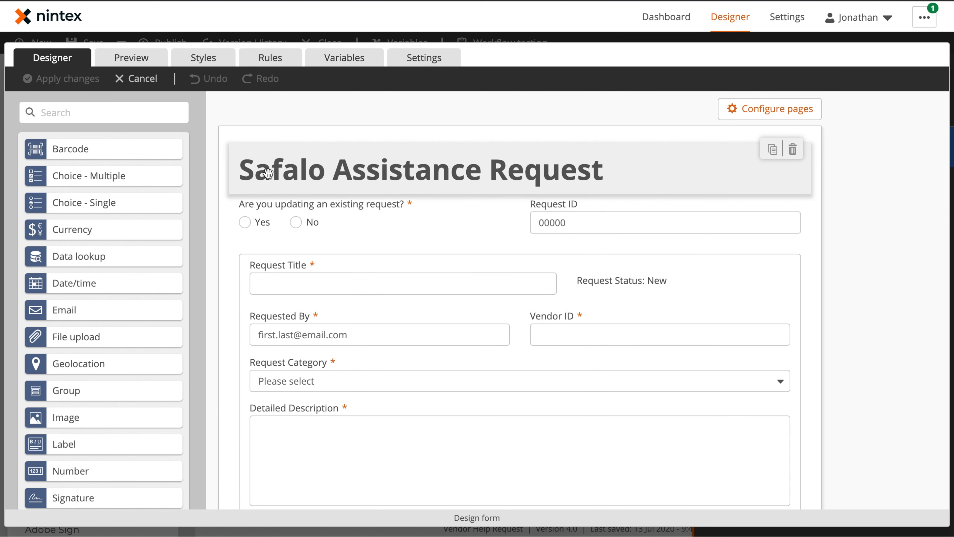
pyautogui.click(365, 172)
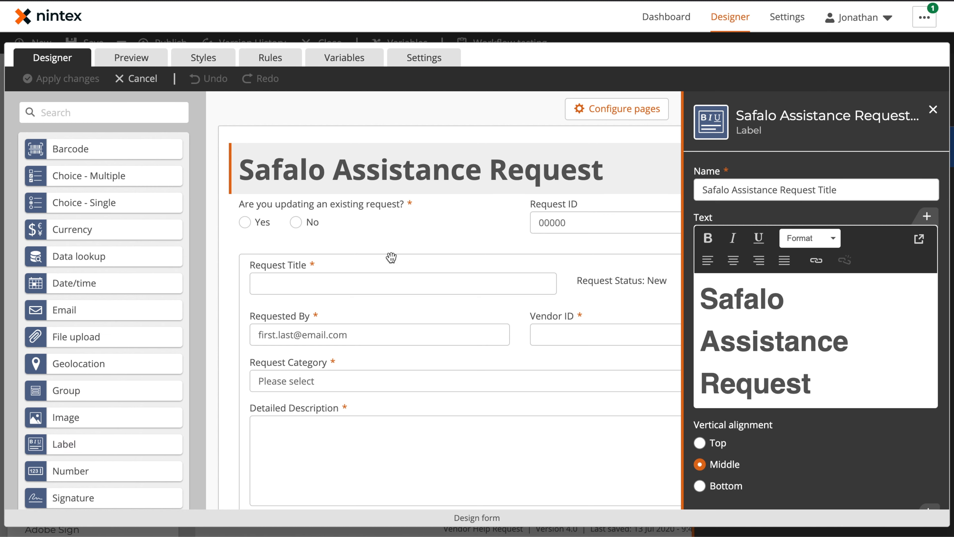
pyautogui.click(420, 113)
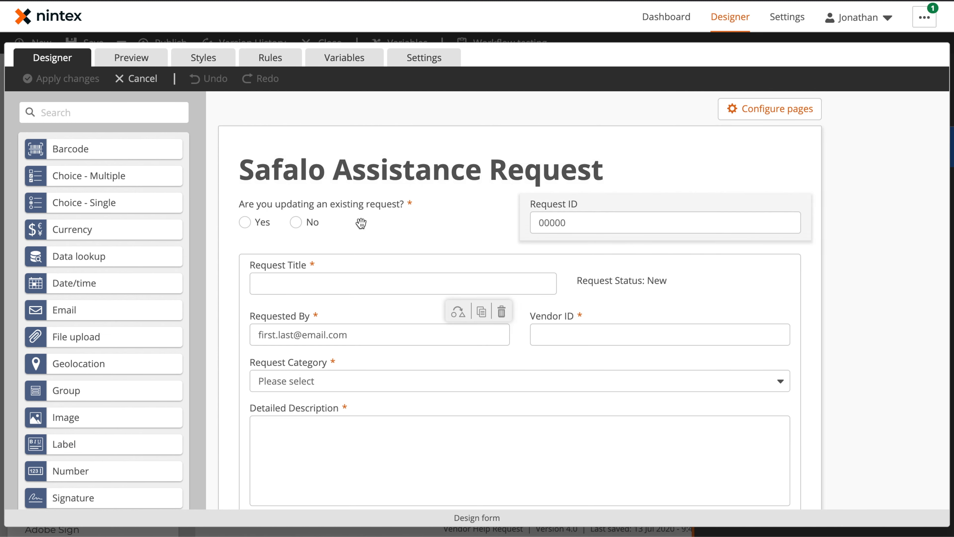
# Try out a new Label control directly beneath the form title, then delete it.
pyautogui.moveTo(75, 445); pyautogui.dragTo(498, 192)
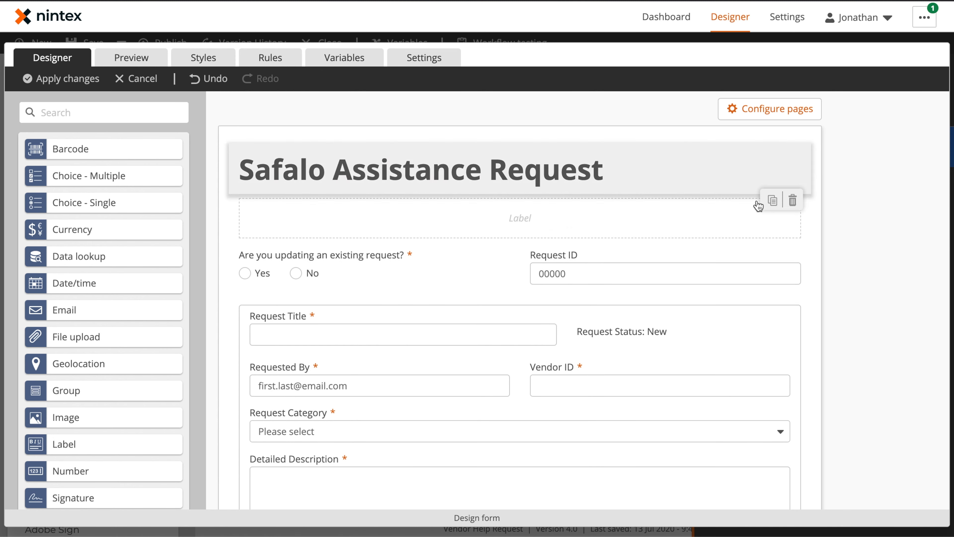
pyautogui.click(795, 201)
# Change the text format of the "Safalo Assistance Request" title label to Heading 2.
pyautogui.click(792, 177)
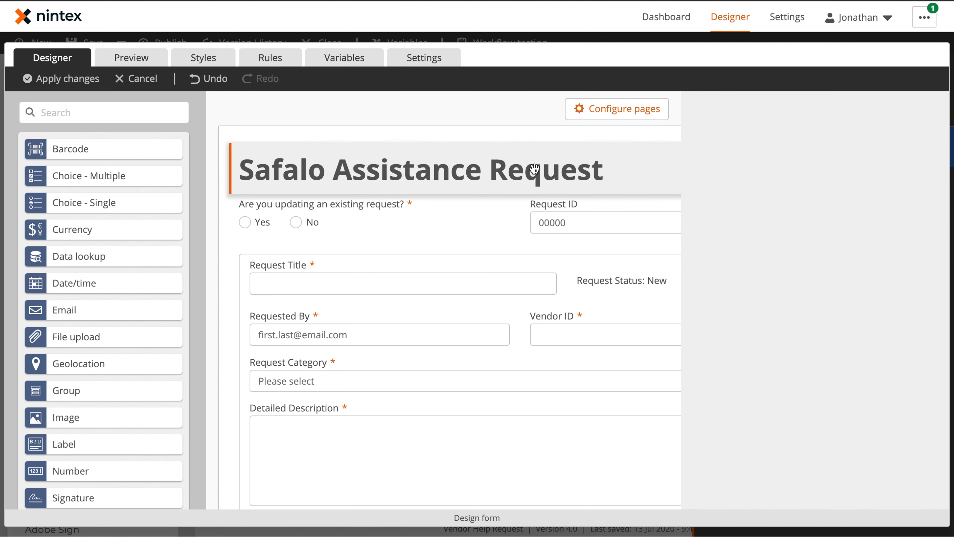
pyautogui.click(819, 380)
pyautogui.moveTo(819, 380); pyautogui.dragTo(701, 297)
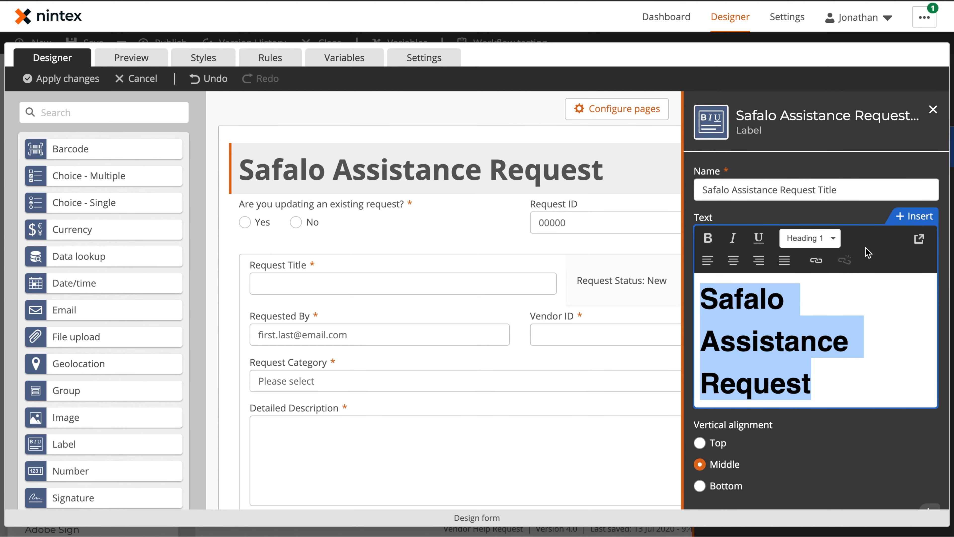
pyautogui.click(807, 239)
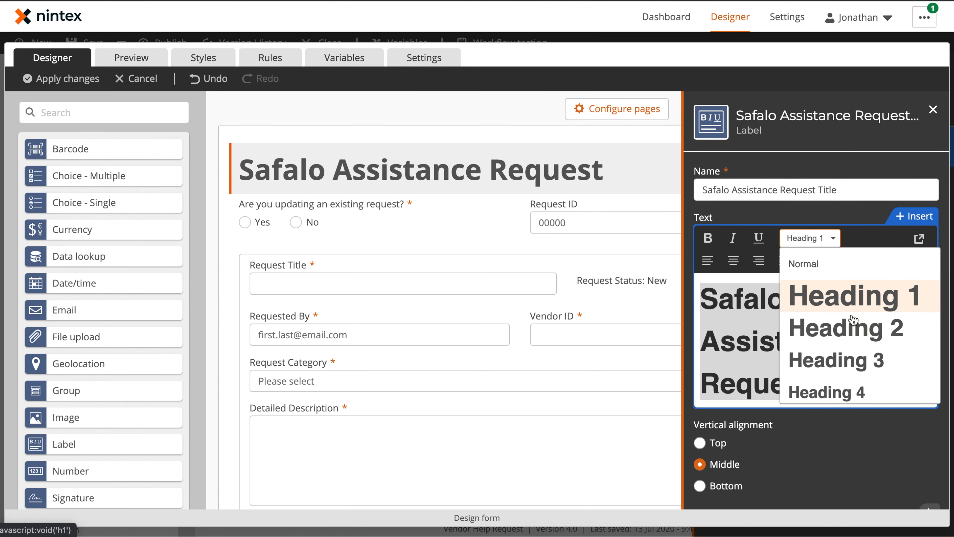
pyautogui.click(845, 328)
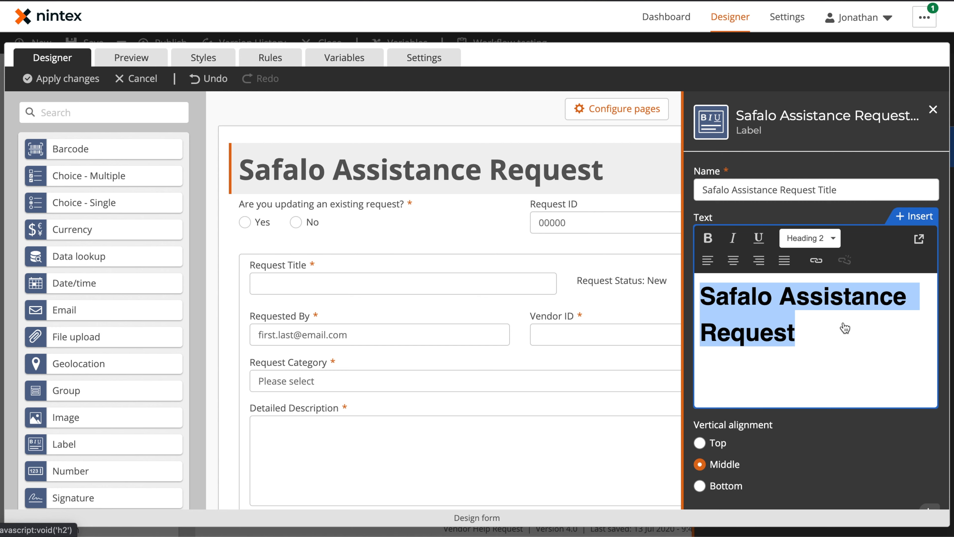
pyautogui.click(857, 216)
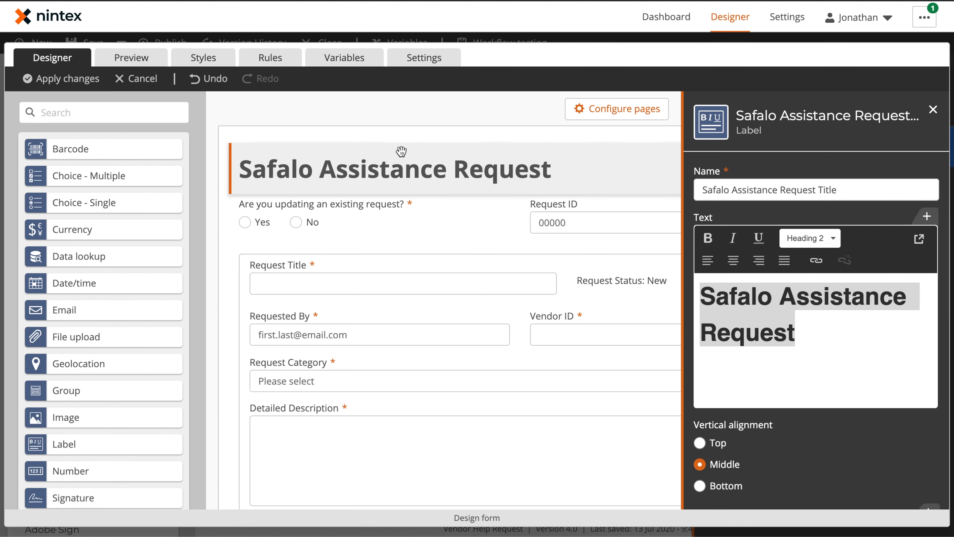
pyautogui.click(208, 190)
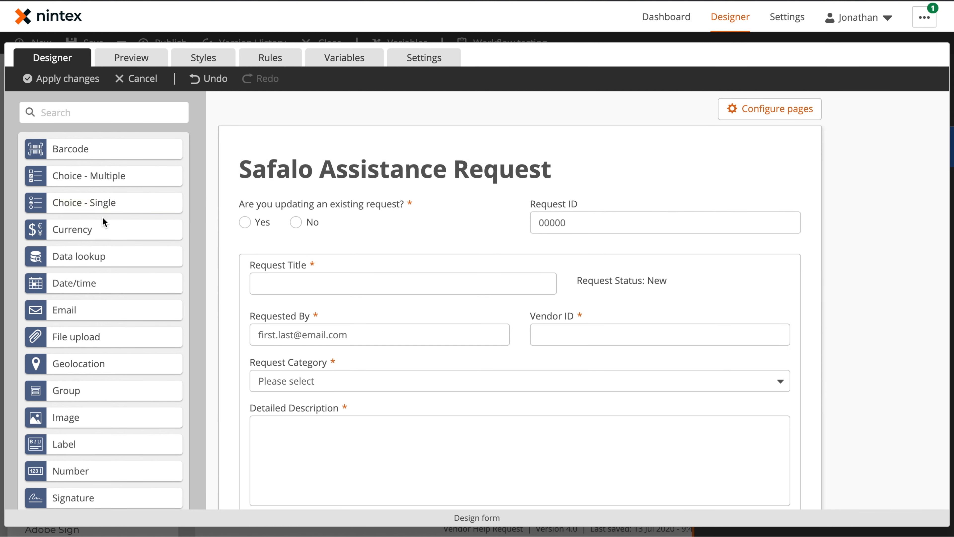
# Examine the settings of the "Are you updating an existing request?" choice and the Request ID text field.
pyautogui.click(313, 214)
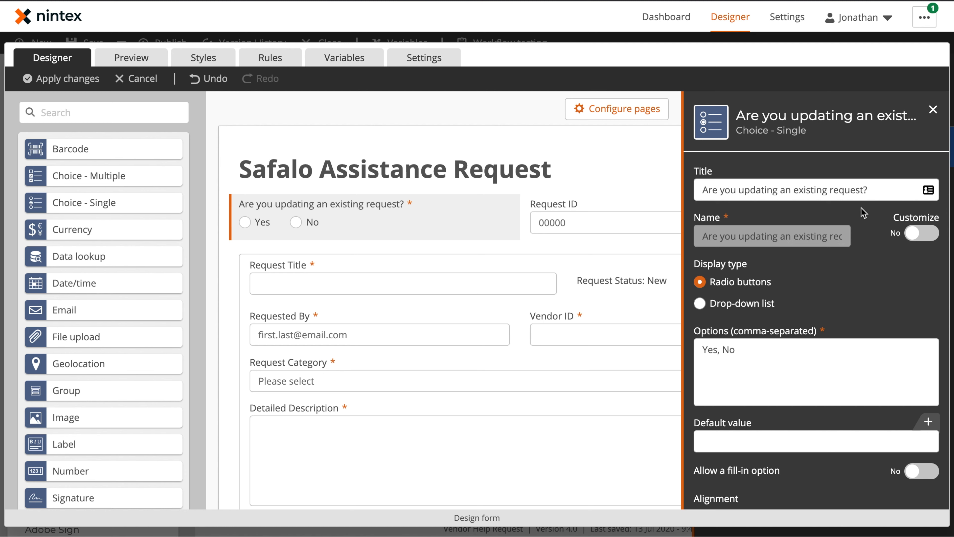
pyautogui.click(557, 216)
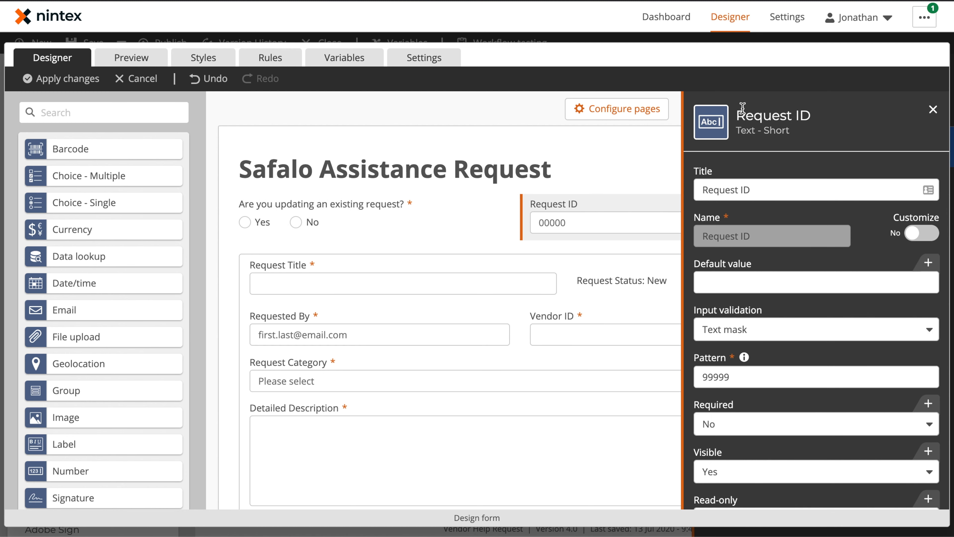
pyautogui.scroll(-3, 166, 452)
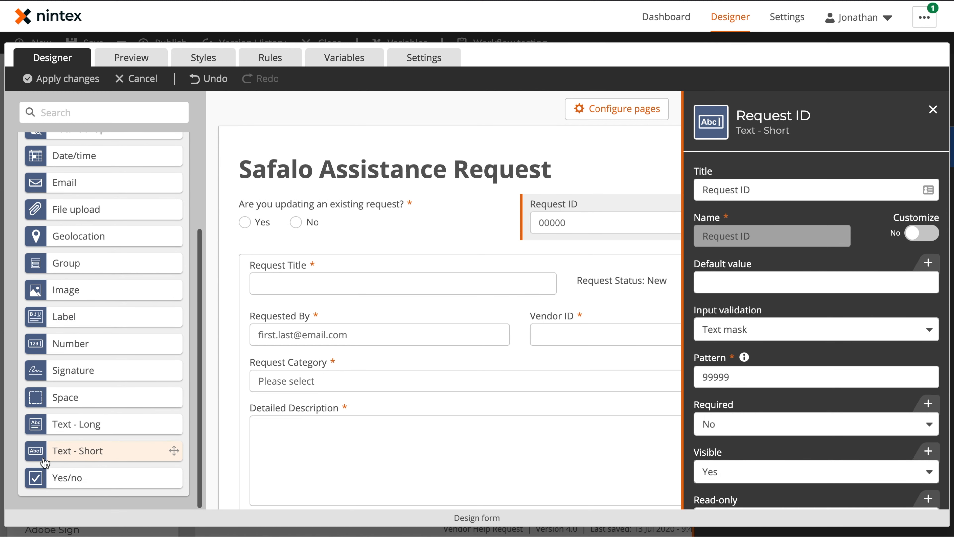
pyautogui.moveTo(98, 461); pyautogui.dragTo(193, 276)
pyautogui.click(210, 270)
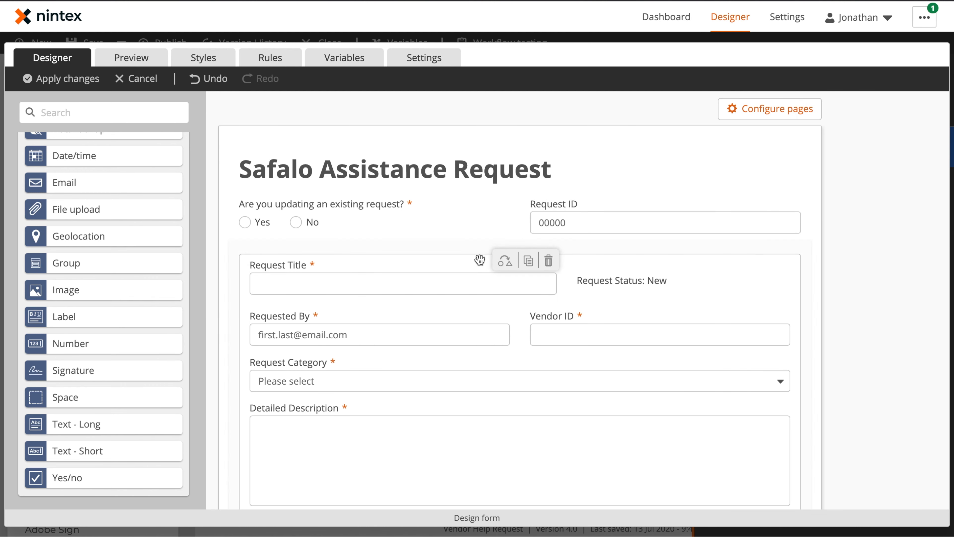
# Examine the New Request Controls and Existing Request Controls groups and the fields they contain.
pyautogui.click(478, 252)
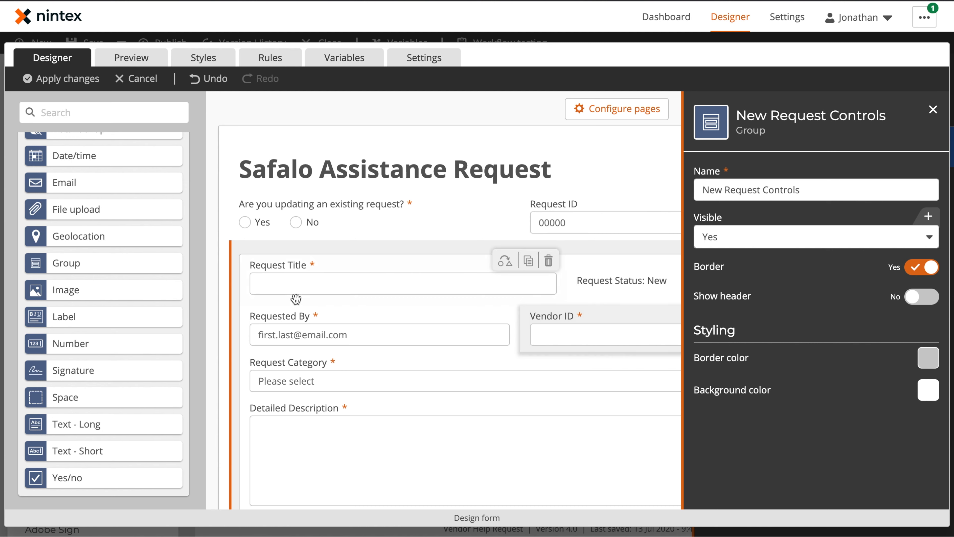
pyautogui.click(211, 262)
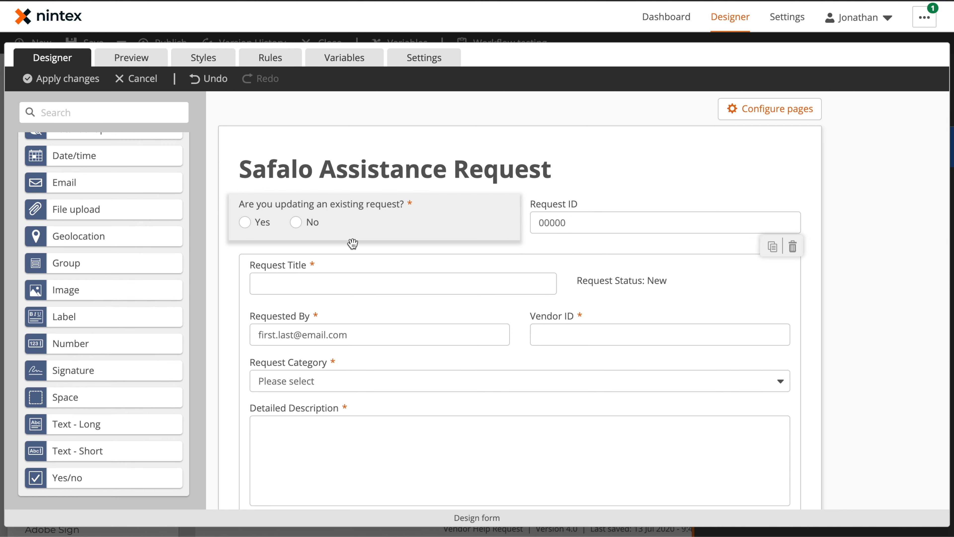
pyautogui.click(377, 247)
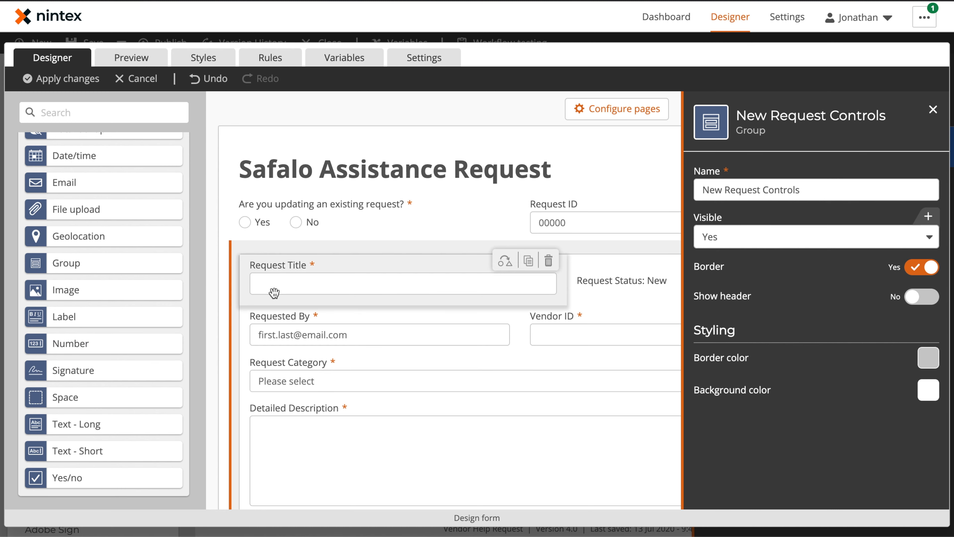
pyautogui.scroll(-5, 274, 292)
pyautogui.scroll(-4, 274, 293)
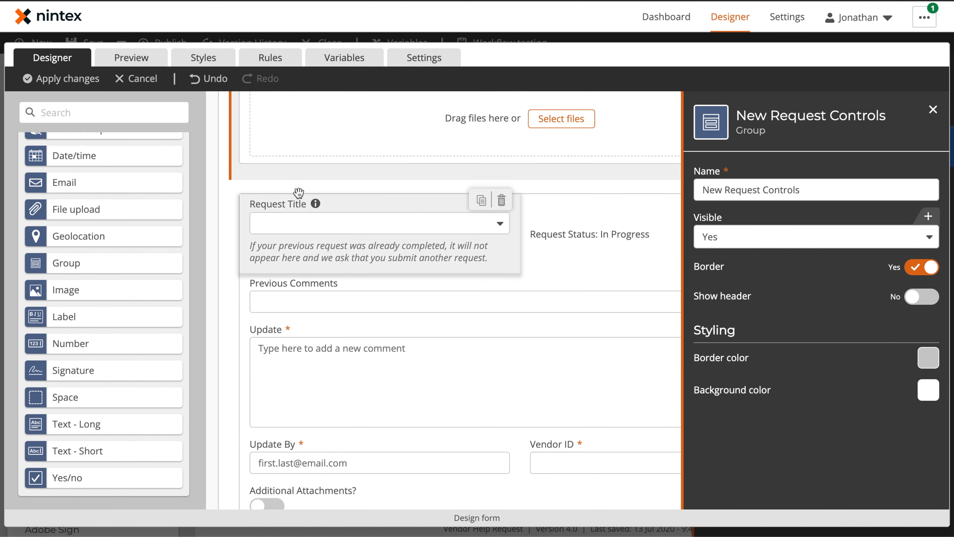
pyautogui.click(292, 189)
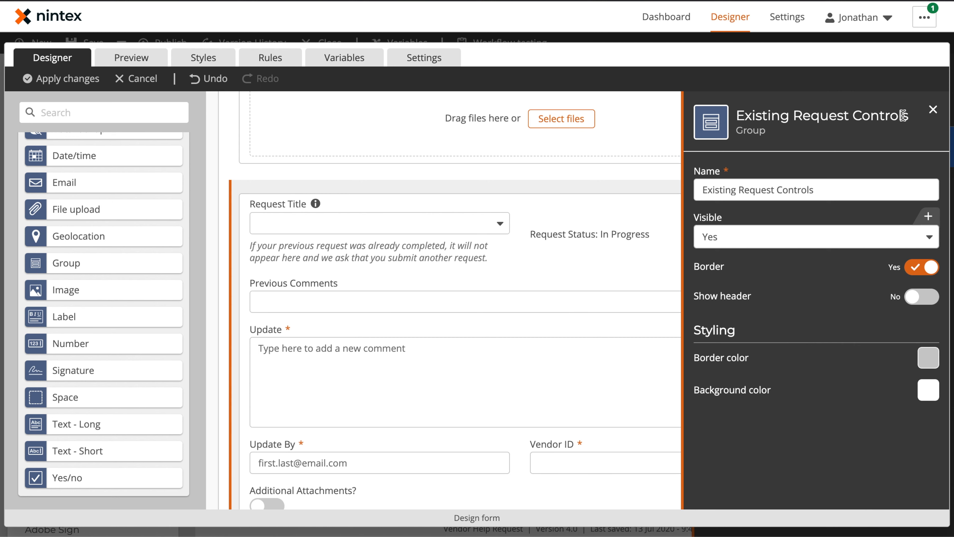
pyautogui.click(933, 109)
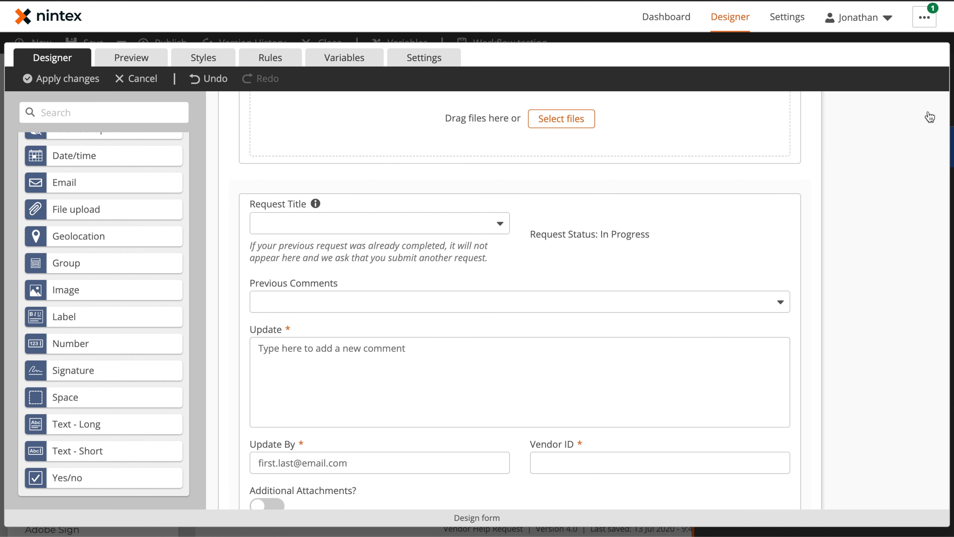
# Review the Request Status label and the Requested By, Vendor ID and Request Category settings in the new request group, including the category options.
pyautogui.scroll(15, 411, 288)
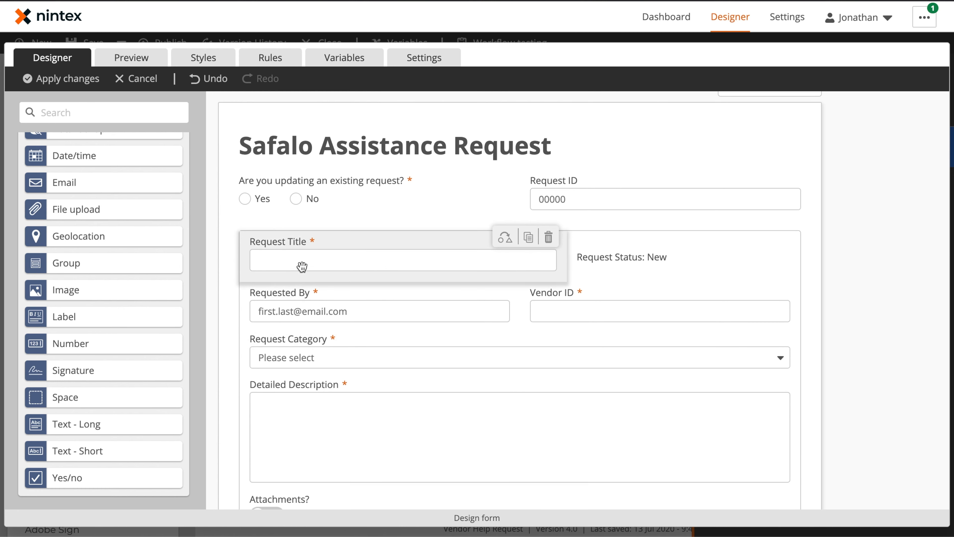
pyautogui.click(641, 259)
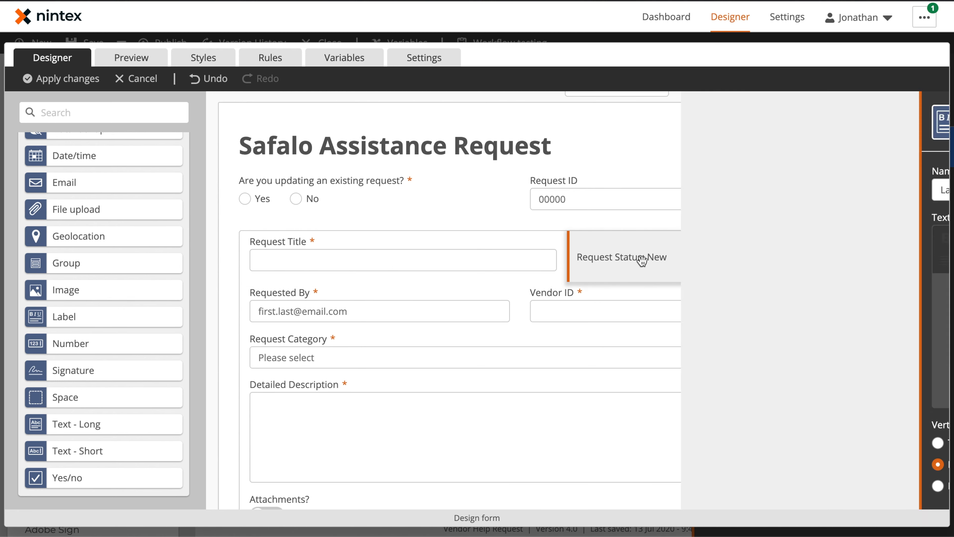
pyautogui.click(437, 324)
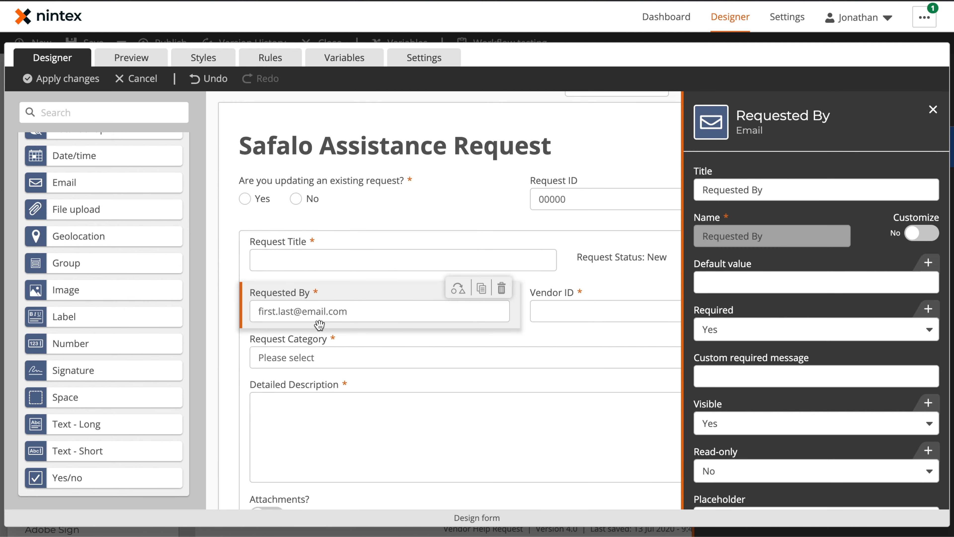
pyautogui.click(588, 299)
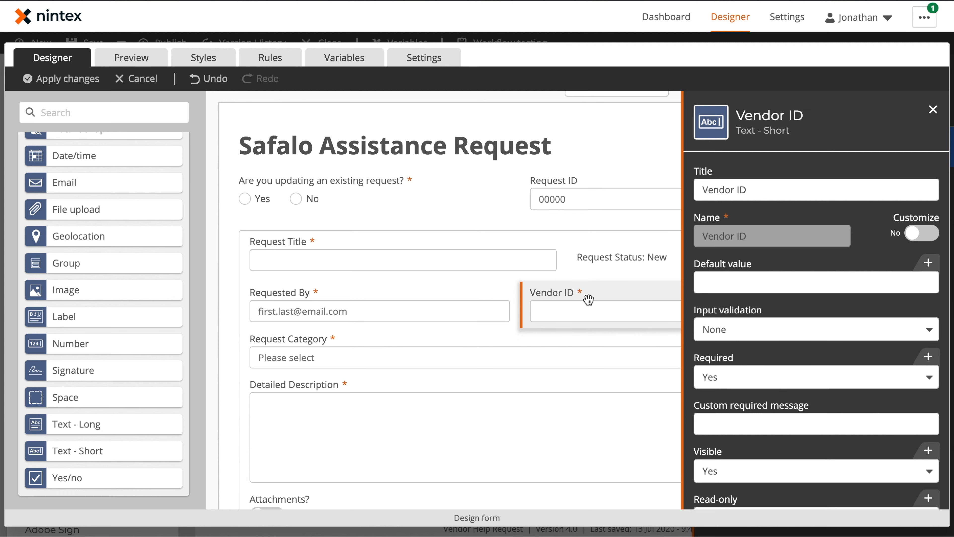
pyautogui.click(352, 356)
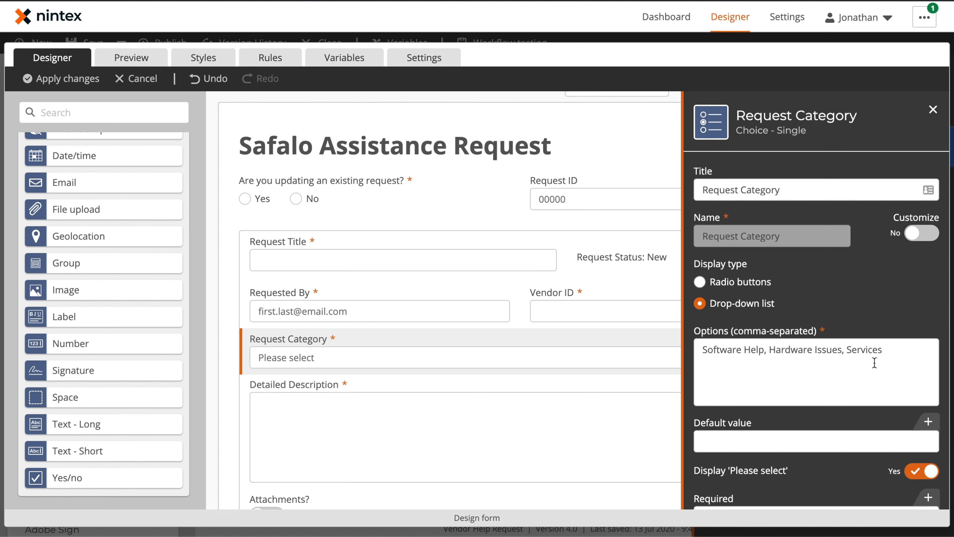
pyautogui.moveTo(908, 356); pyautogui.dragTo(701, 354)
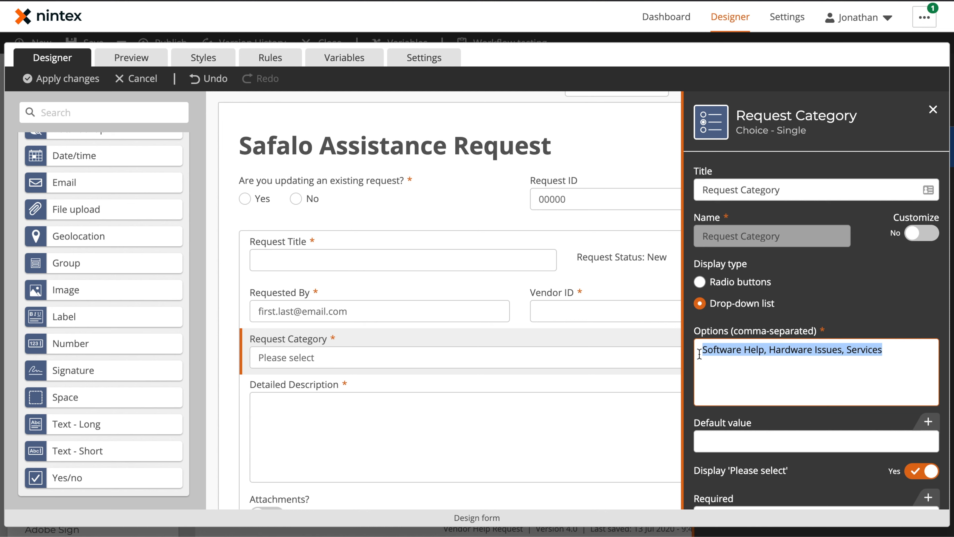
# Review the settings of the Detailed Description, Attachments and File Upload controls in the new request group.
pyautogui.click(586, 419)
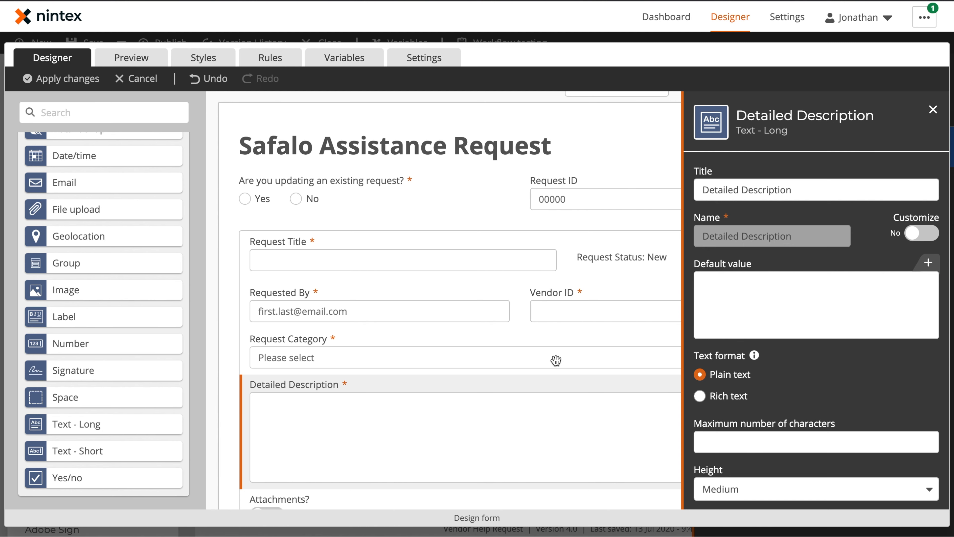
pyautogui.scroll(-5, 544, 394)
pyautogui.click(274, 350)
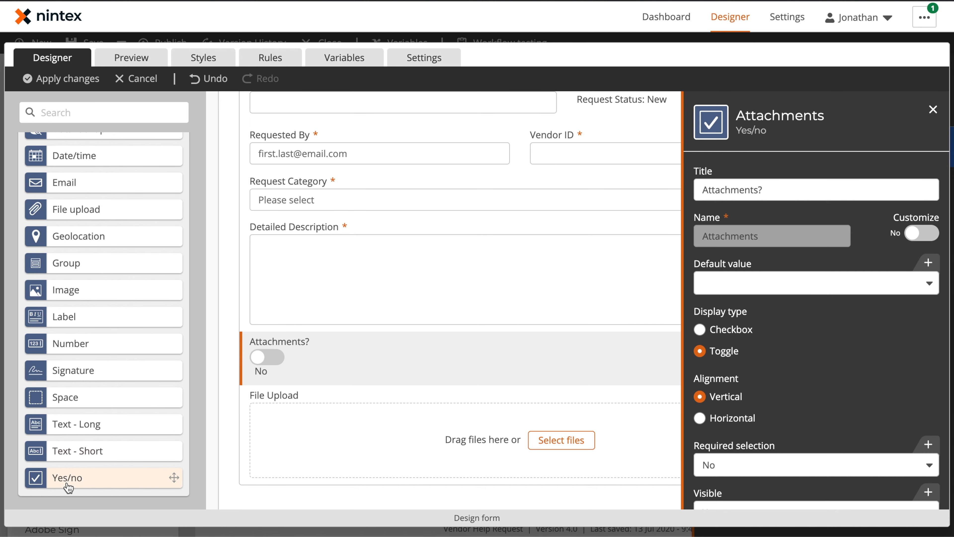
pyautogui.click(315, 415)
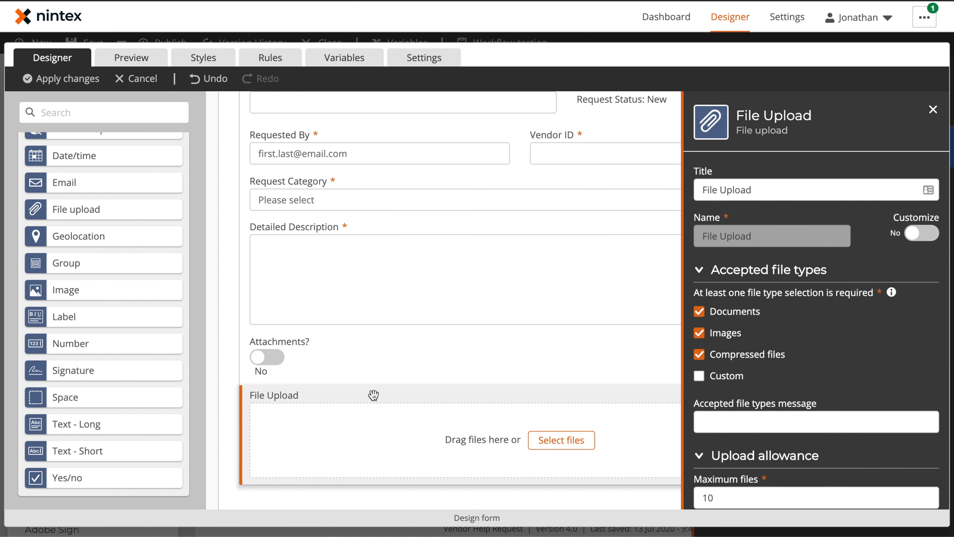
# Preview the form as a new request by answering No to the existing-request question, and choose Hardware Issues as the Request Category.
pyautogui.click(148, 62)
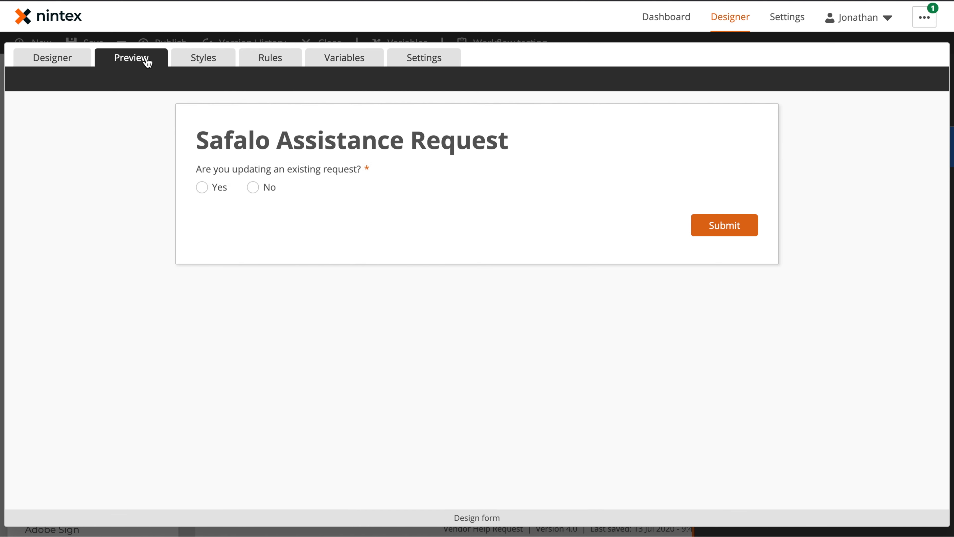
pyautogui.click(261, 190)
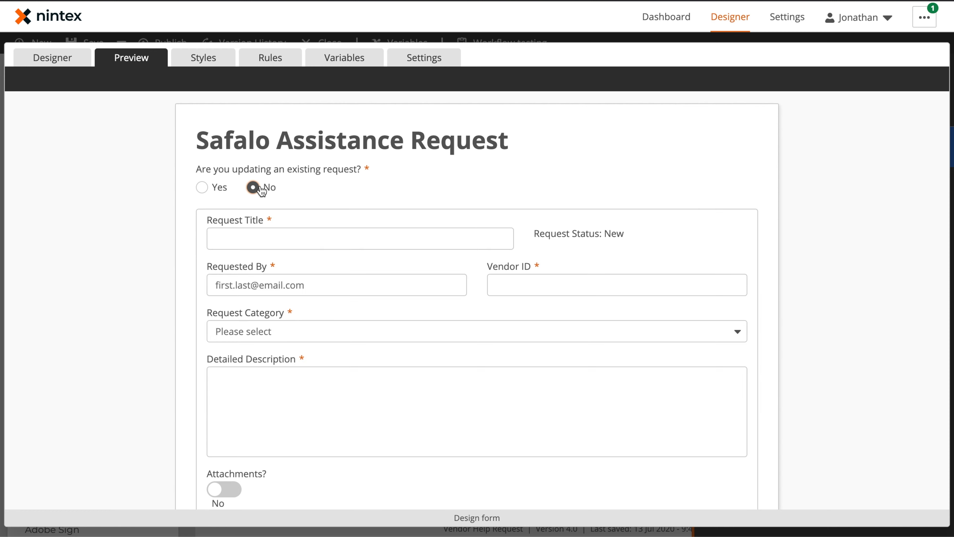
pyautogui.scroll(-2, 569, 330)
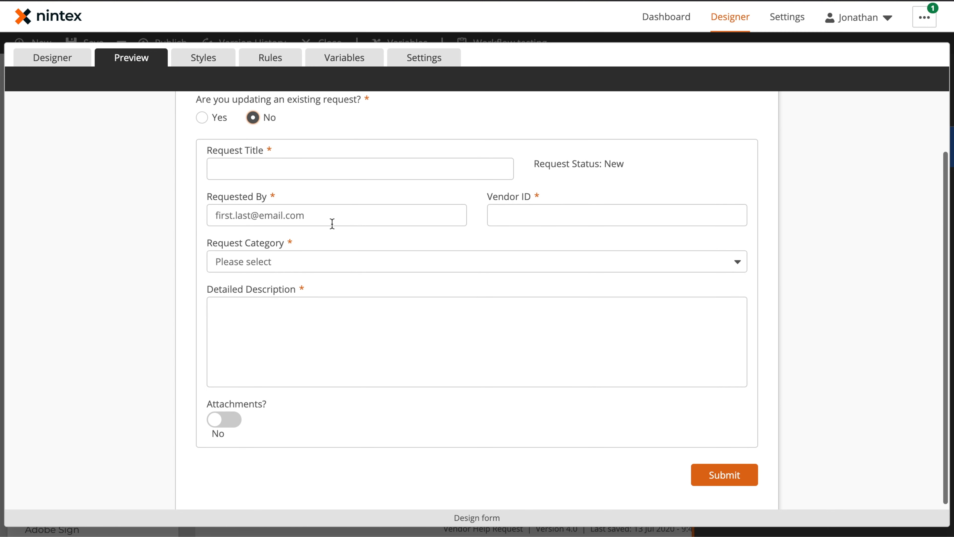
pyautogui.click(321, 264)
pyautogui.click(307, 302)
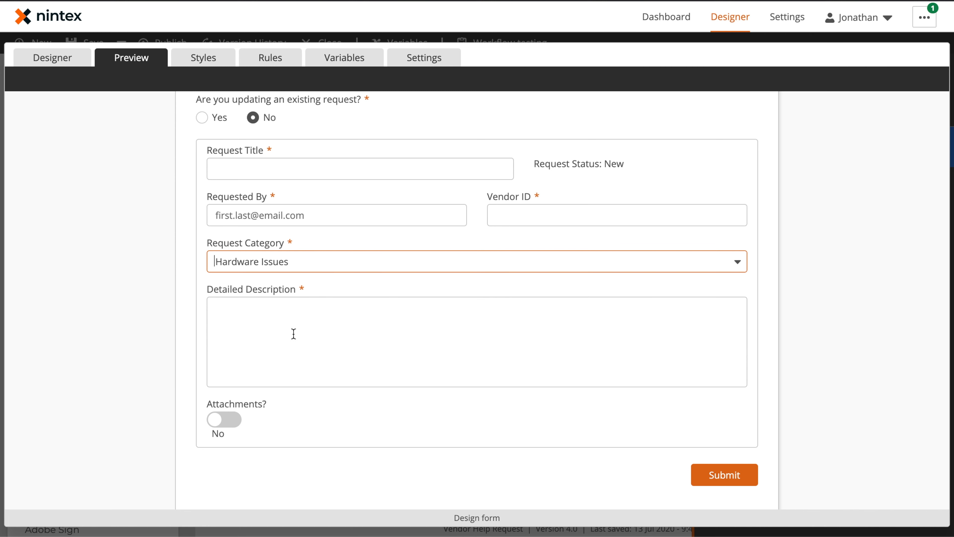
# Test the Attachments switch in the previewed new request by turning it on, inspecting the File Upload area, and turning it off again.
pyautogui.click(221, 421)
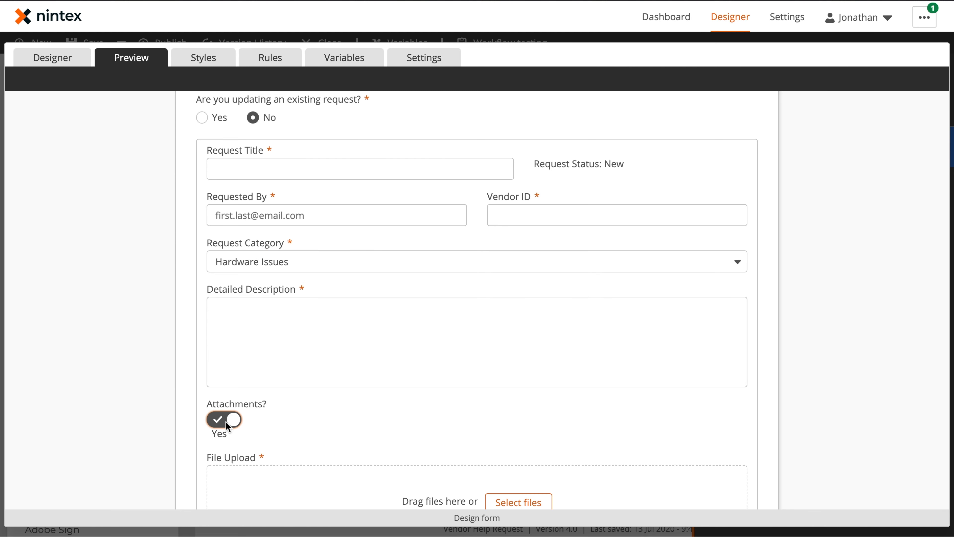
pyautogui.scroll(-2, 328, 408)
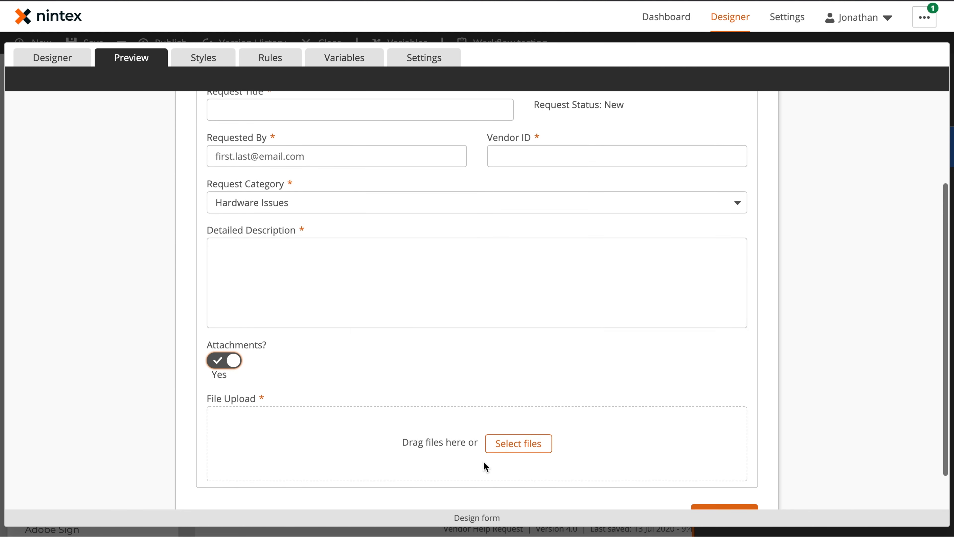
pyautogui.scroll(4, 429, 443)
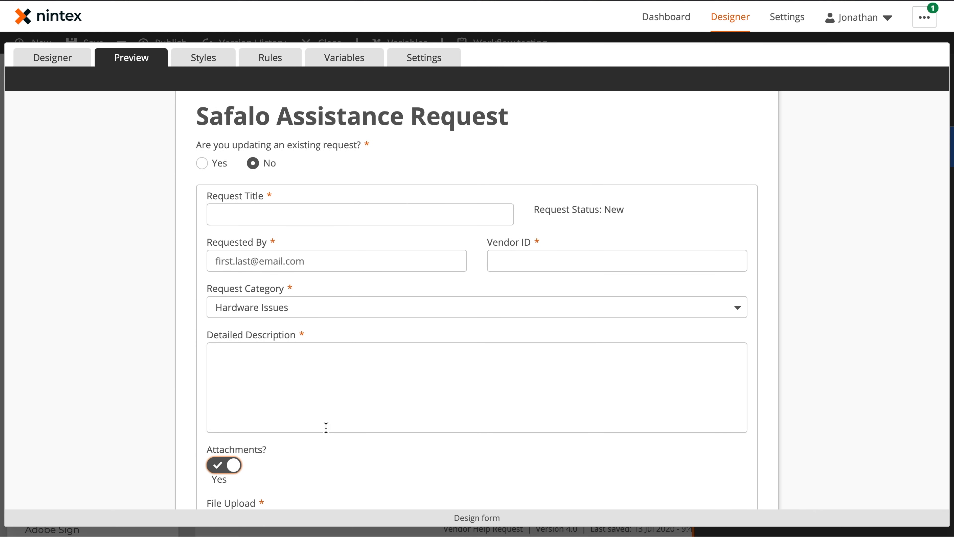
pyautogui.scroll(-4, 326, 426)
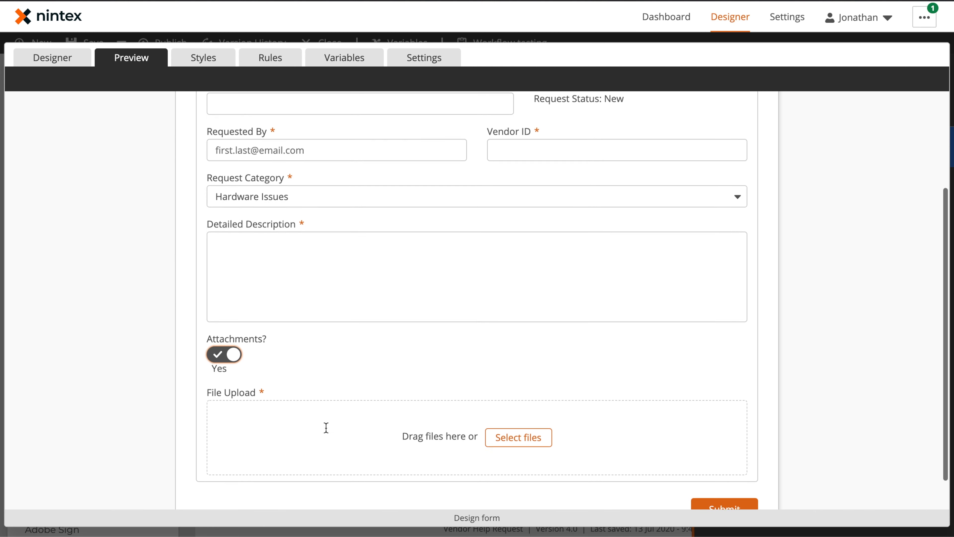
pyautogui.click(225, 347)
pyautogui.click(221, 420)
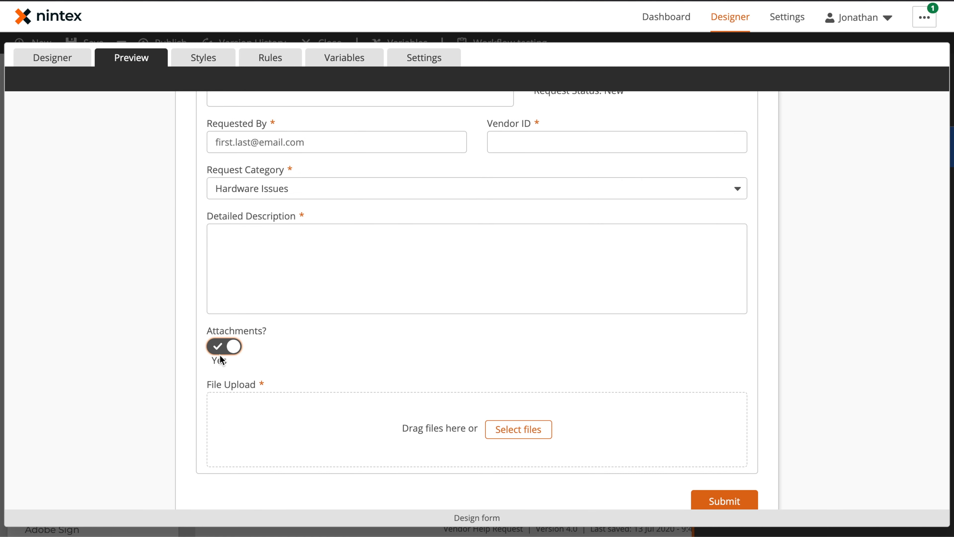
pyautogui.click(223, 345)
# Switch the existing-request answer between Yes and No in the preview to compare the two form layouts, ending on No.
pyautogui.scroll(3, 283, 324)
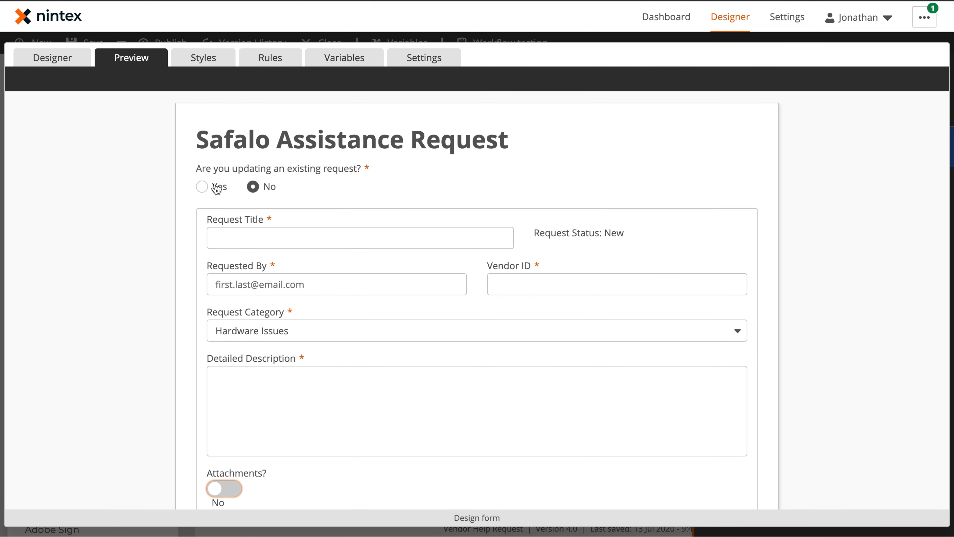
pyautogui.click(202, 186)
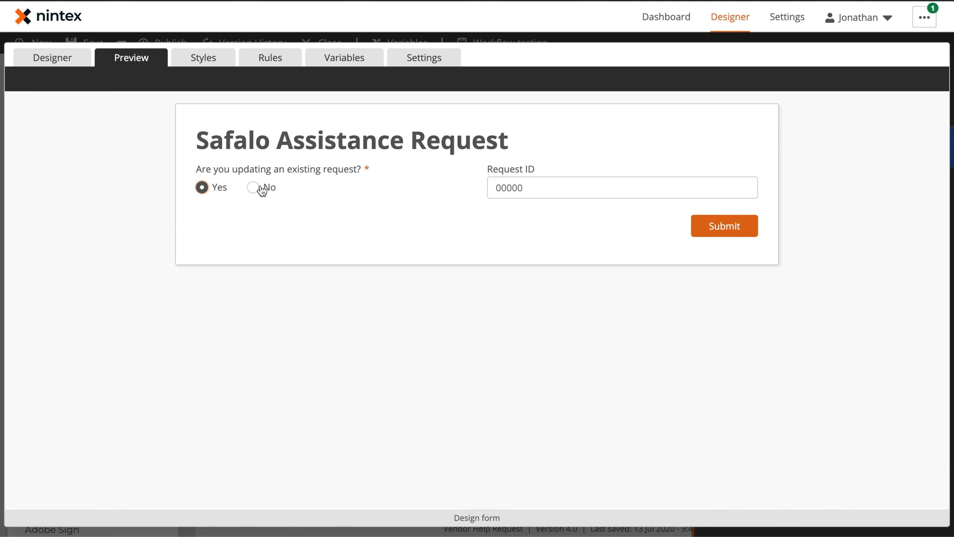
pyautogui.click(258, 187)
pyautogui.click(206, 188)
pyautogui.click(254, 188)
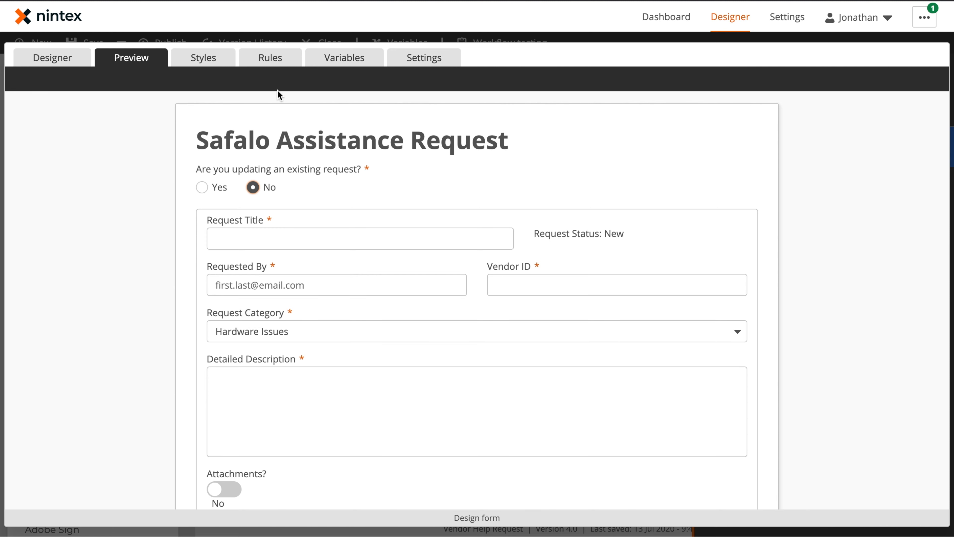
# Look over the form rules list and recheck the Attachments switch on and off in a new-request preview.
pyautogui.click(267, 65)
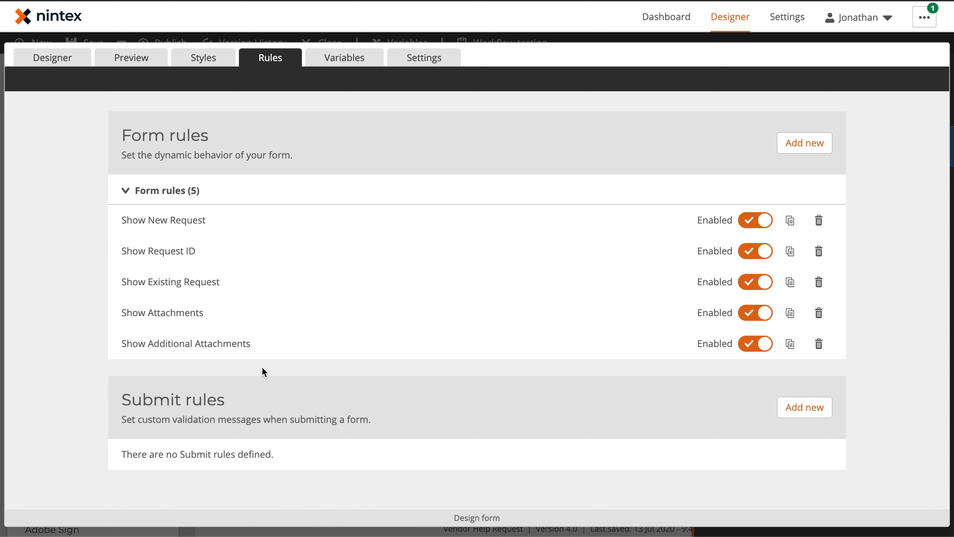
pyautogui.click(101, 61)
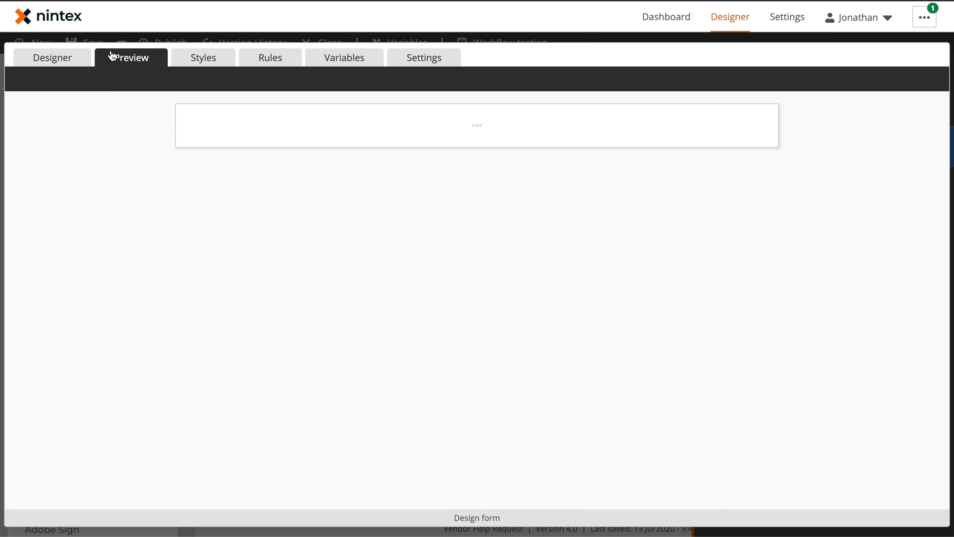
pyautogui.click(253, 187)
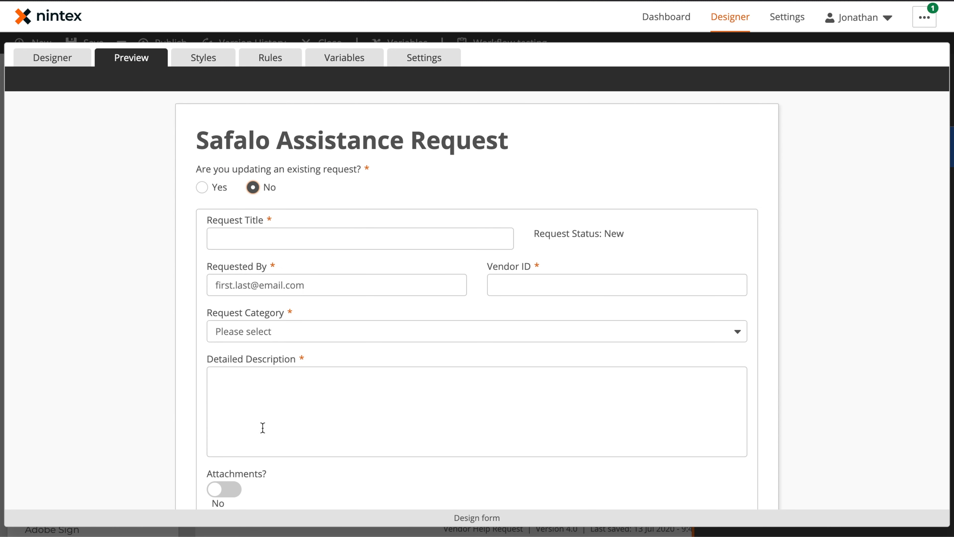
pyautogui.scroll(-2, 259, 434)
pyautogui.click(219, 432)
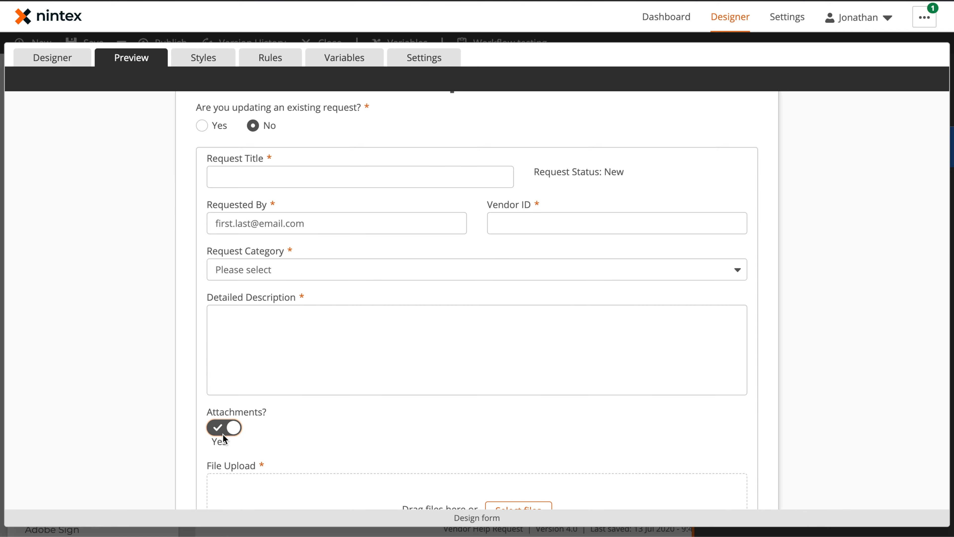
pyautogui.click(223, 432)
# Open the Show Attachments form rule and examine its name and the Attachments control used in its If condition.
pyautogui.click(271, 63)
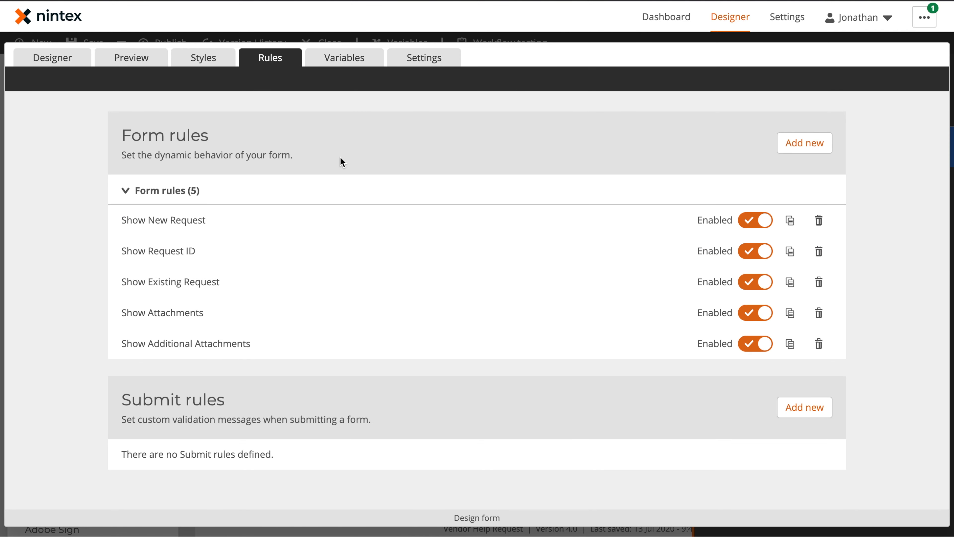
pyautogui.click(337, 315)
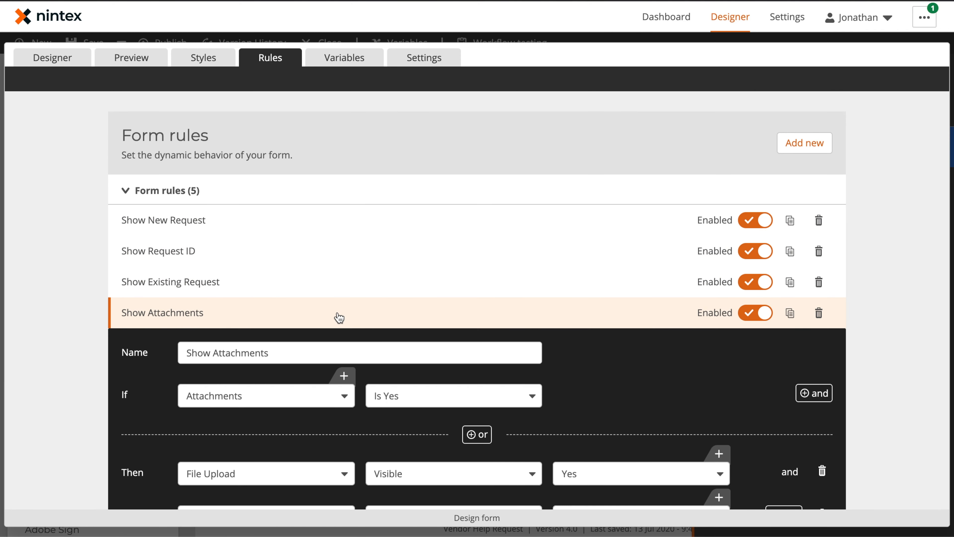
pyautogui.scroll(-2, 376, 314)
pyautogui.moveTo(289, 292); pyautogui.dragTo(165, 292)
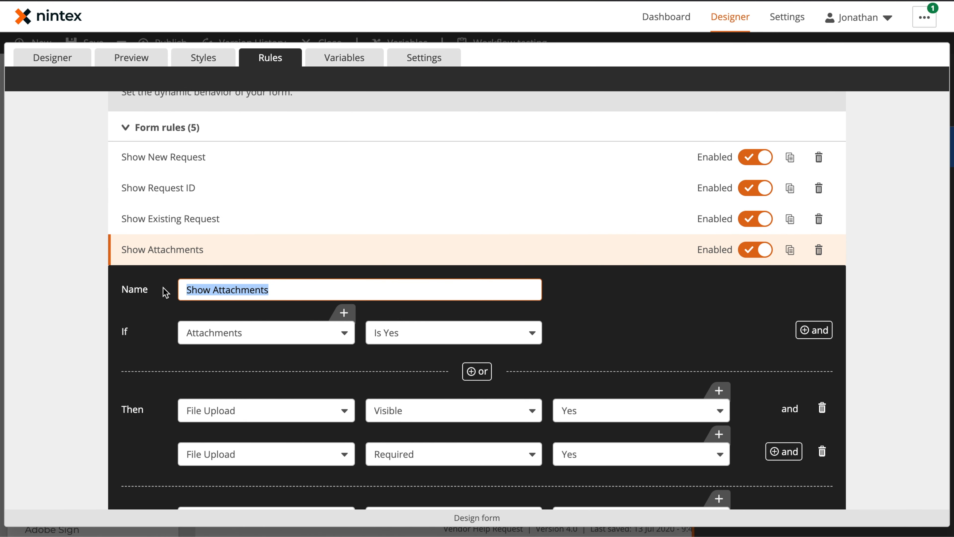
pyautogui.click(151, 318)
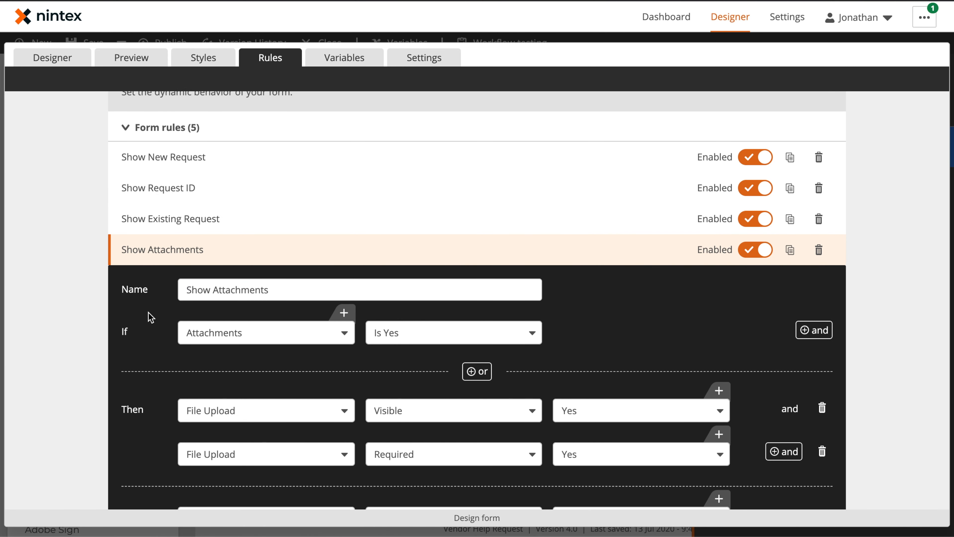
pyautogui.click(210, 332)
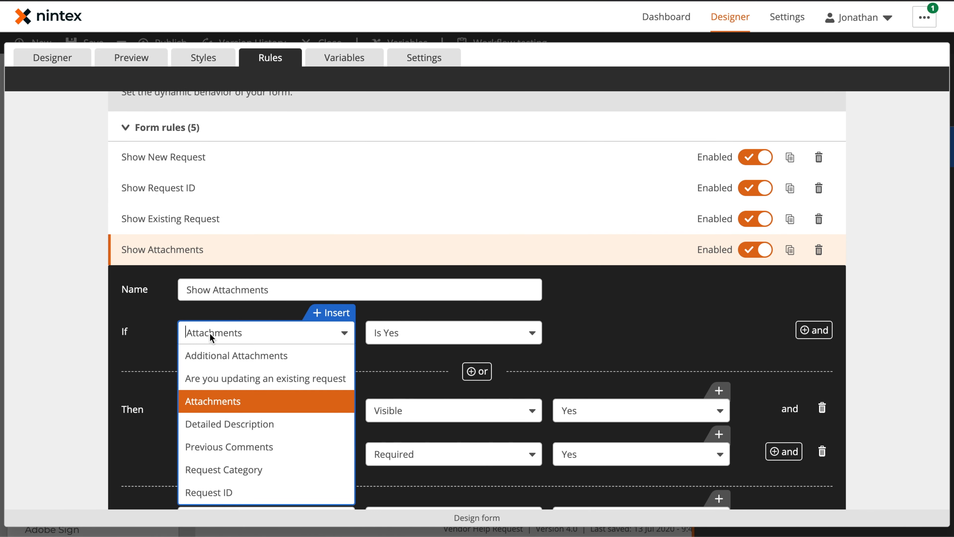
pyautogui.click(227, 405)
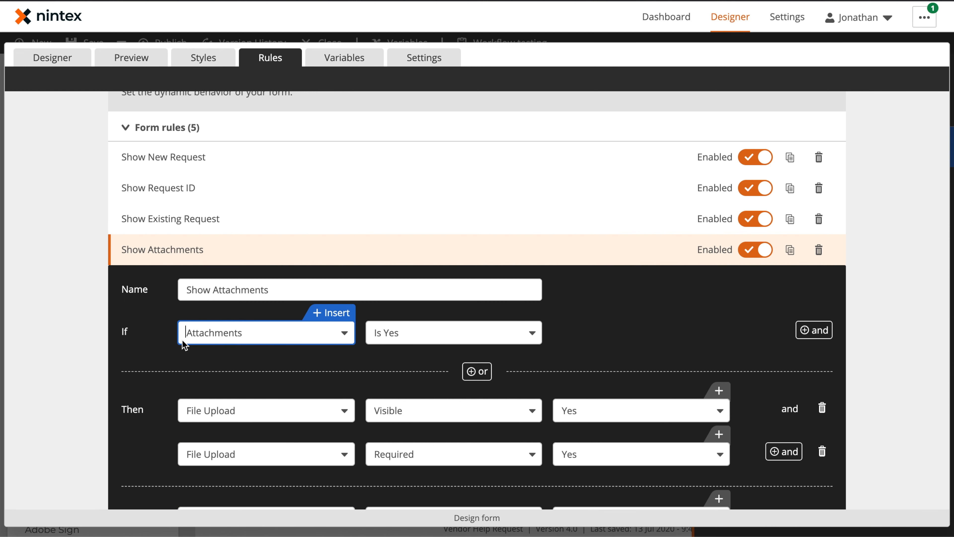
# Review the Then and Else actions of the Show Attachments rule for File Upload, and close the rule without updating it.
pyautogui.scroll(-2, 182, 340)
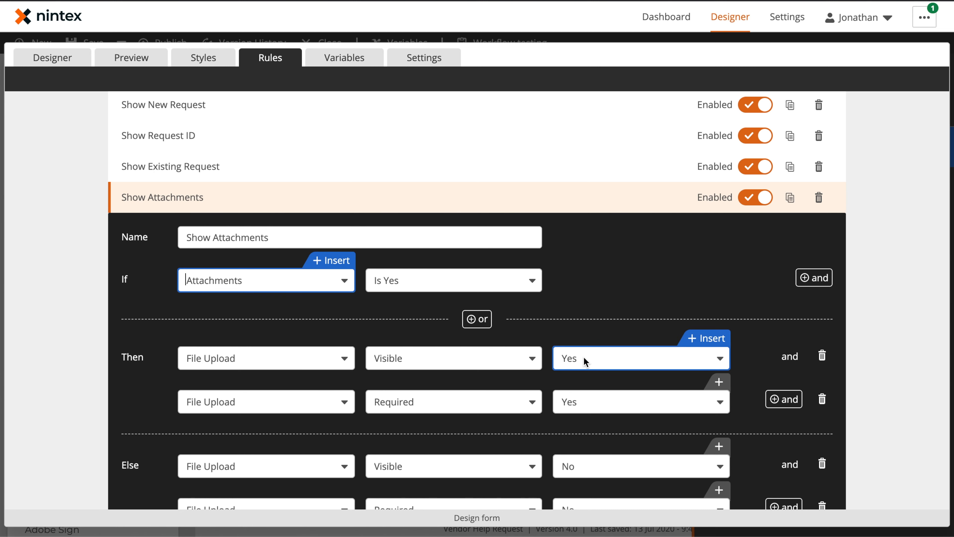
pyautogui.scroll(-2, 584, 356)
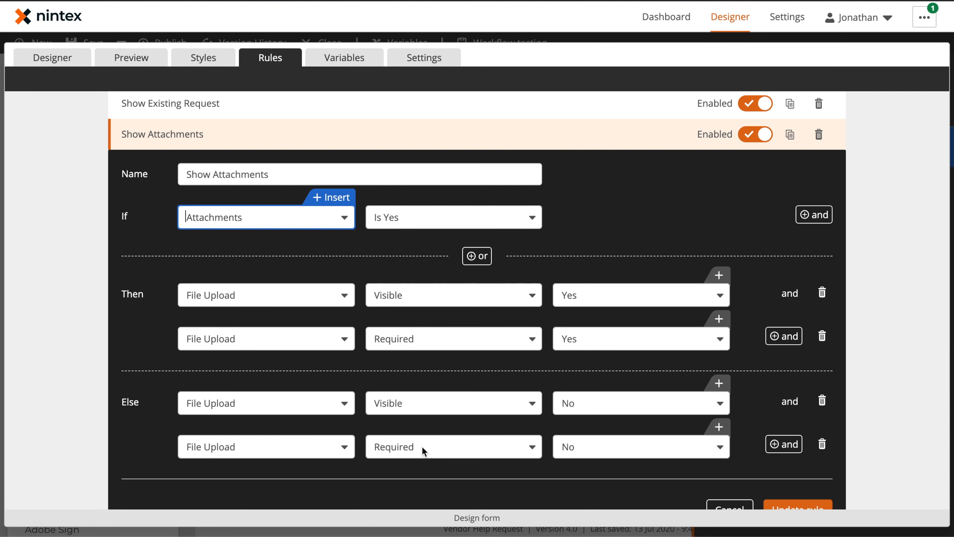
pyautogui.click(505, 135)
pyautogui.scroll(-2, 662, 377)
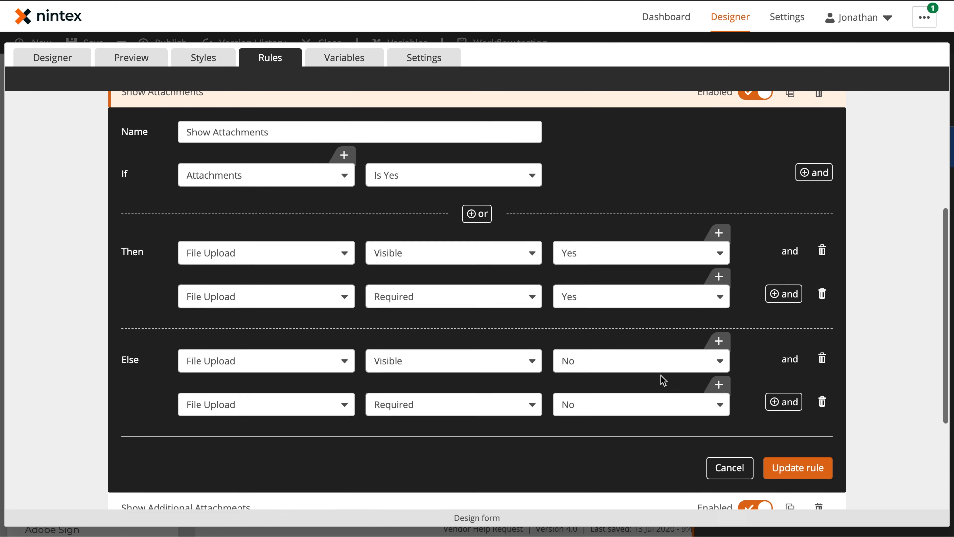
pyautogui.click(732, 462)
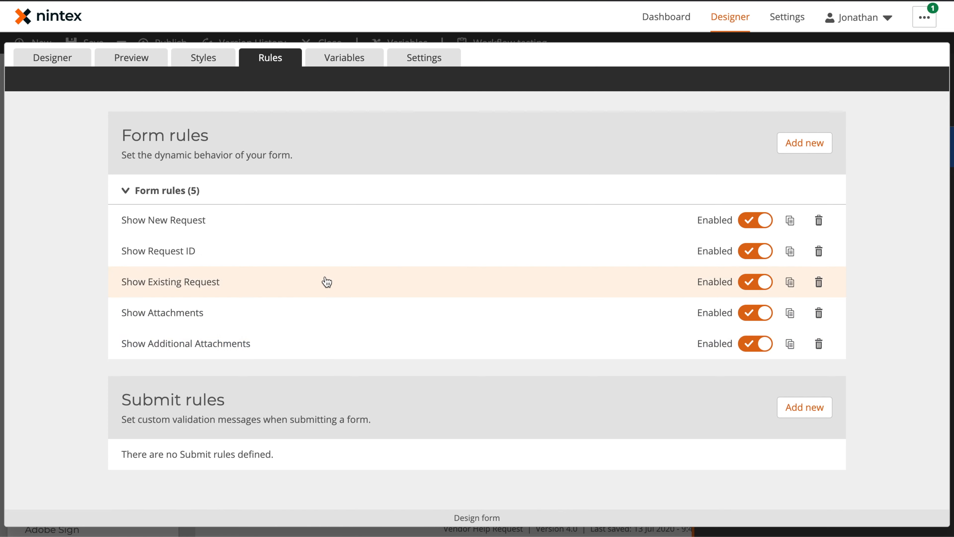
# Examine the If, Then and Else settings of the Show New Request and Show Existing Request form rules.
pyautogui.click(186, 224)
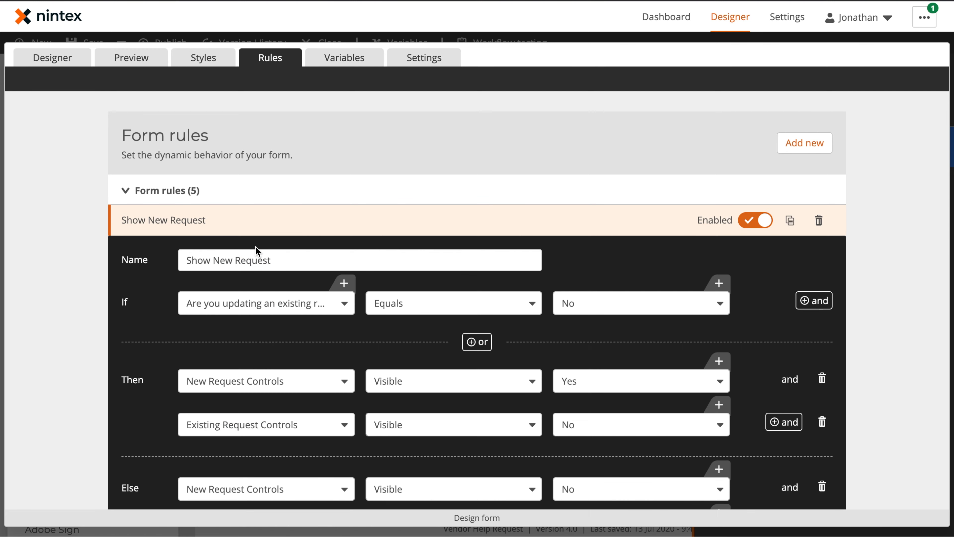
pyautogui.click(230, 303)
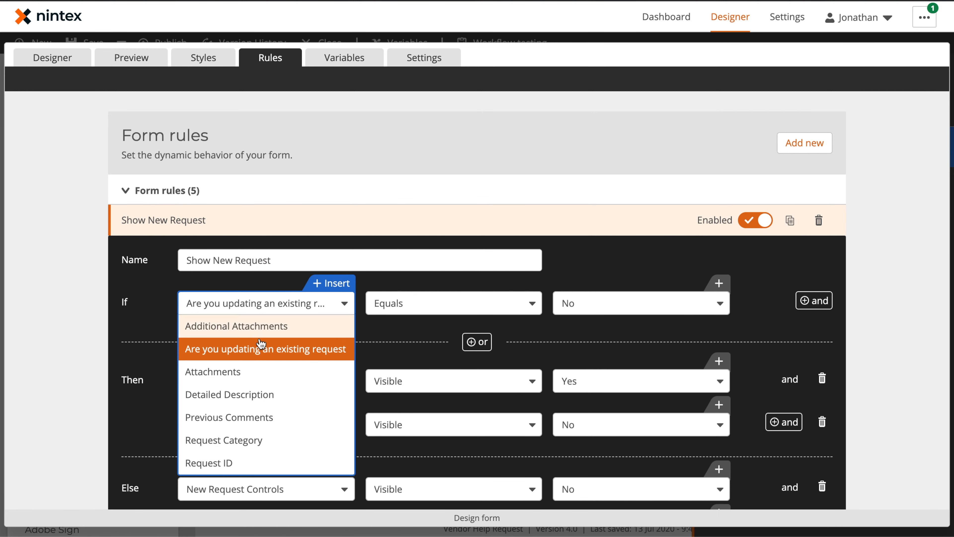
pyautogui.click(603, 340)
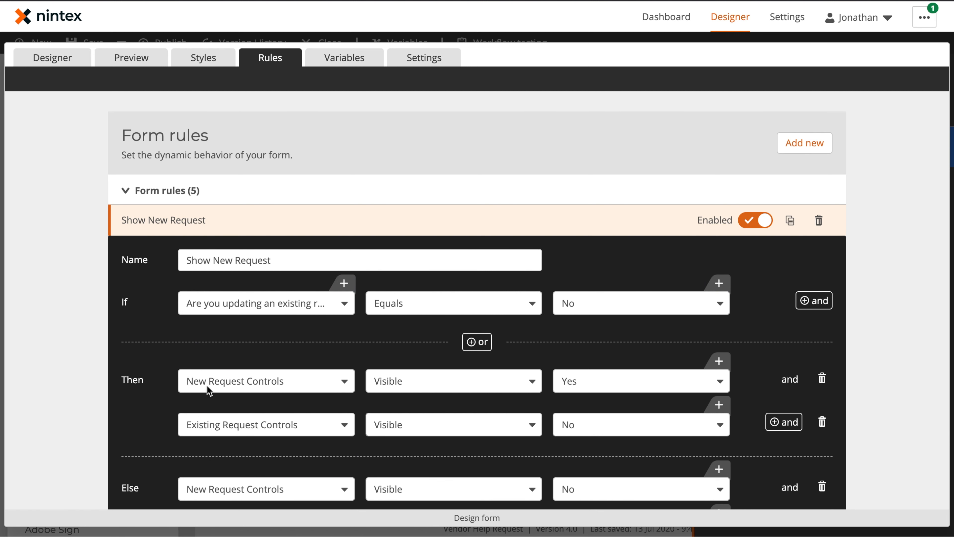
pyautogui.scroll(-3, 530, 364)
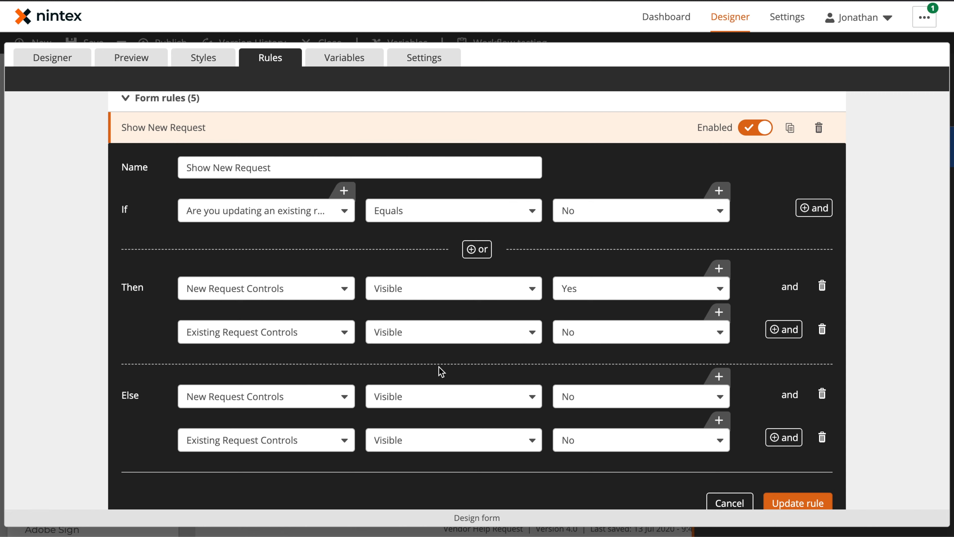
pyautogui.scroll(-5, 440, 371)
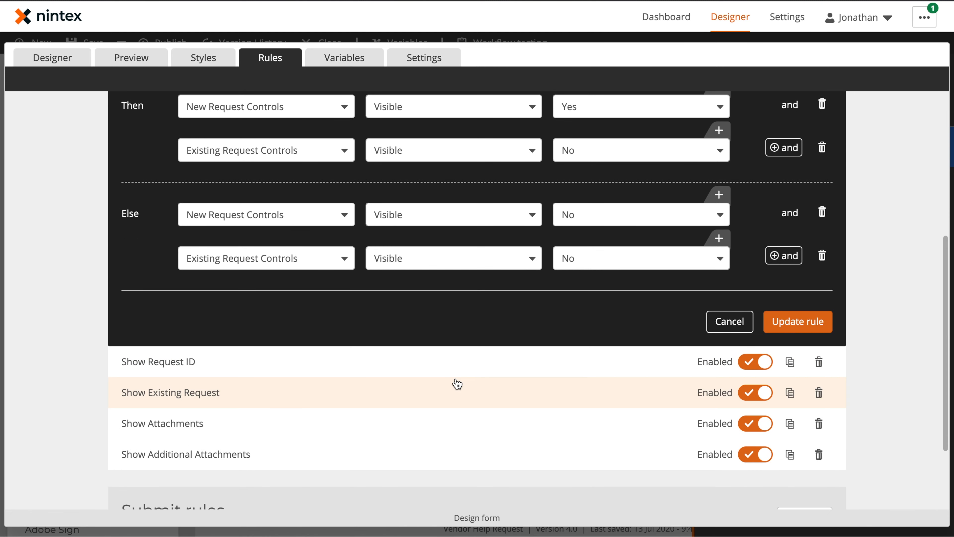
pyautogui.click(279, 393)
pyautogui.scroll(5, 369, 269)
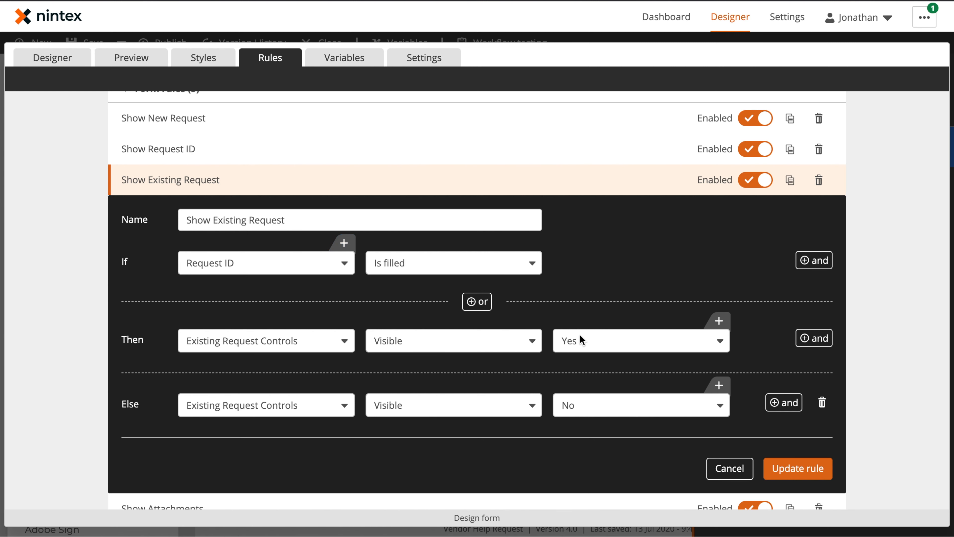
# Preview the form for an existing request with Request ID 00003 and check the Request Title and Previous Comments choices.
pyautogui.click(123, 60)
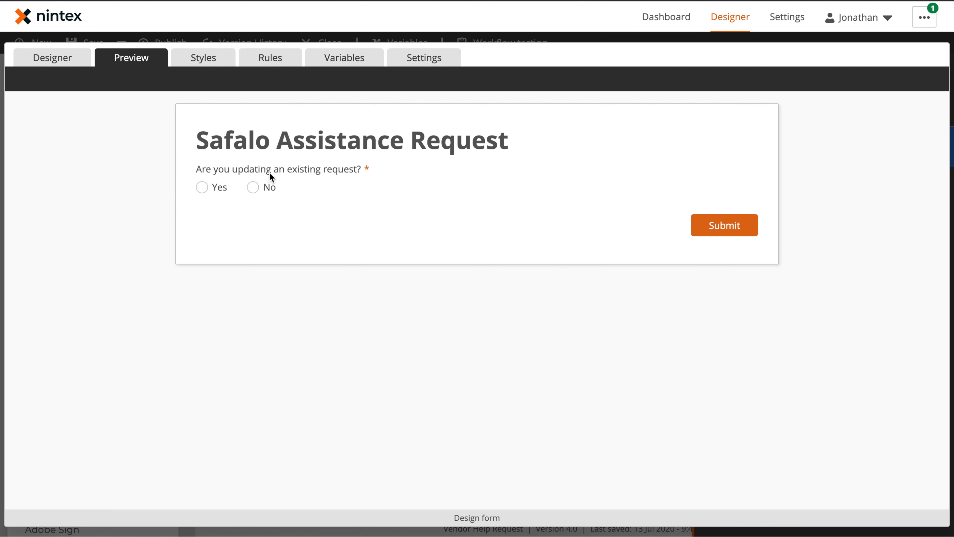
pyautogui.click(202, 188)
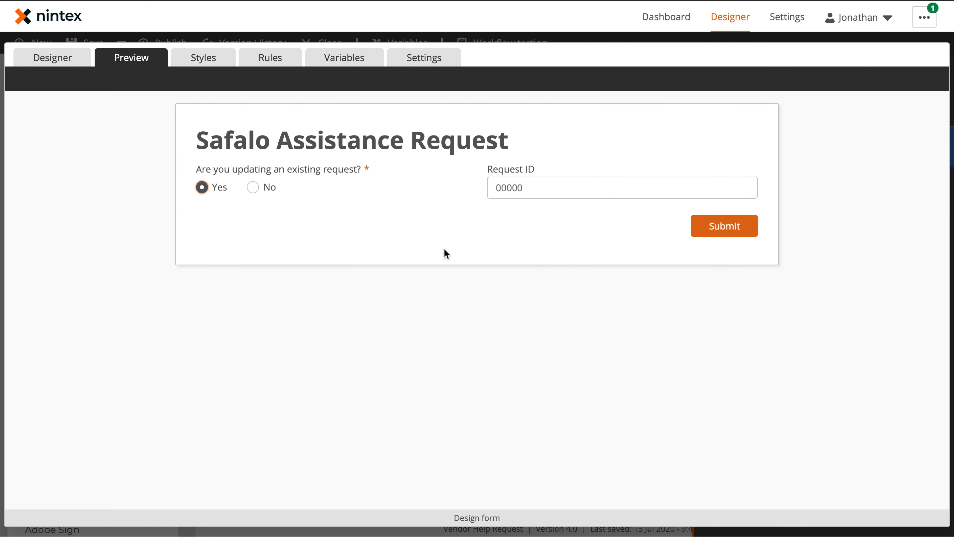
pyautogui.click(552, 187)
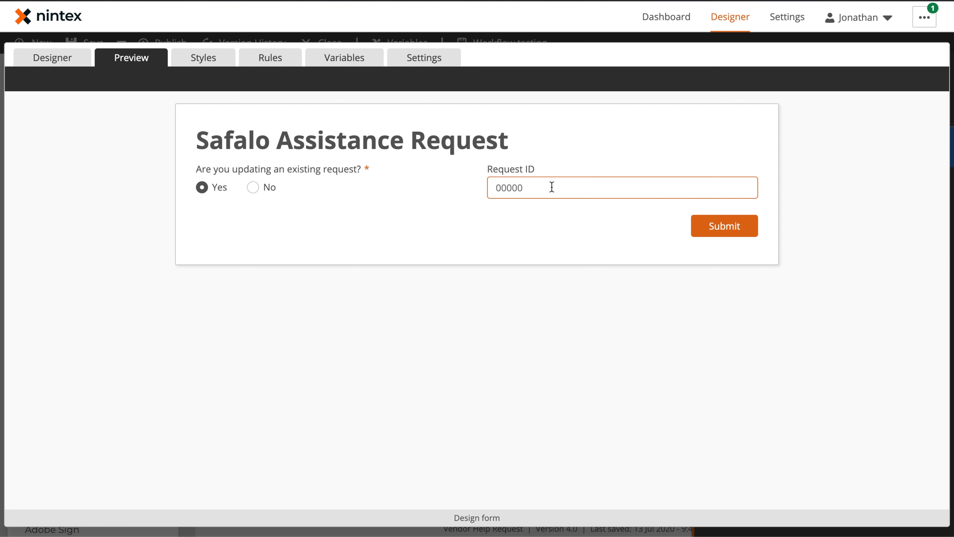
pyautogui.write('00003')
pyautogui.click(581, 220)
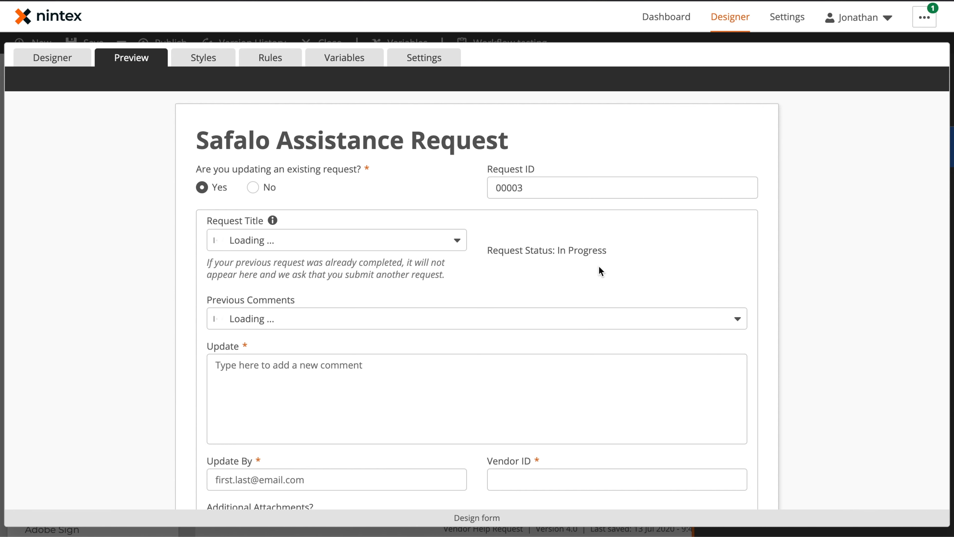
pyautogui.click(381, 241)
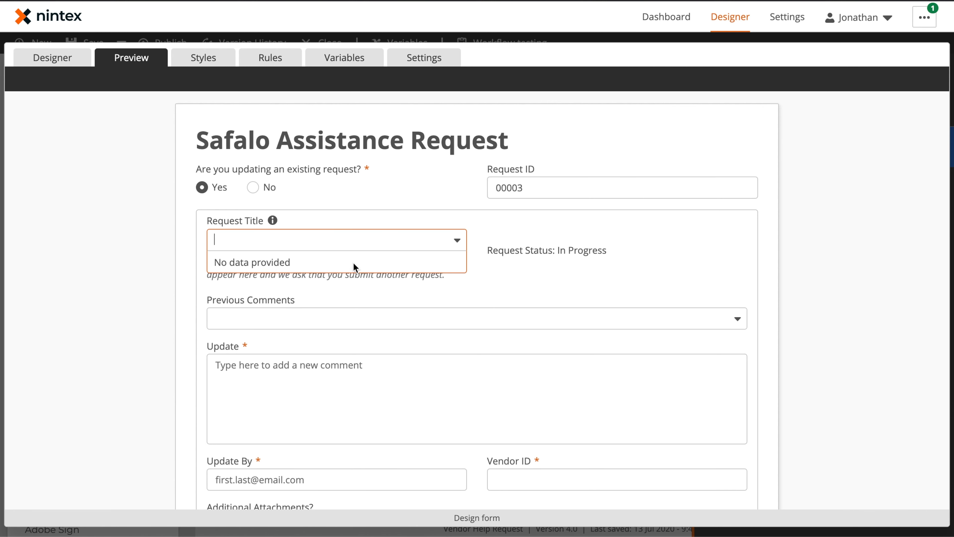
pyautogui.click(278, 321)
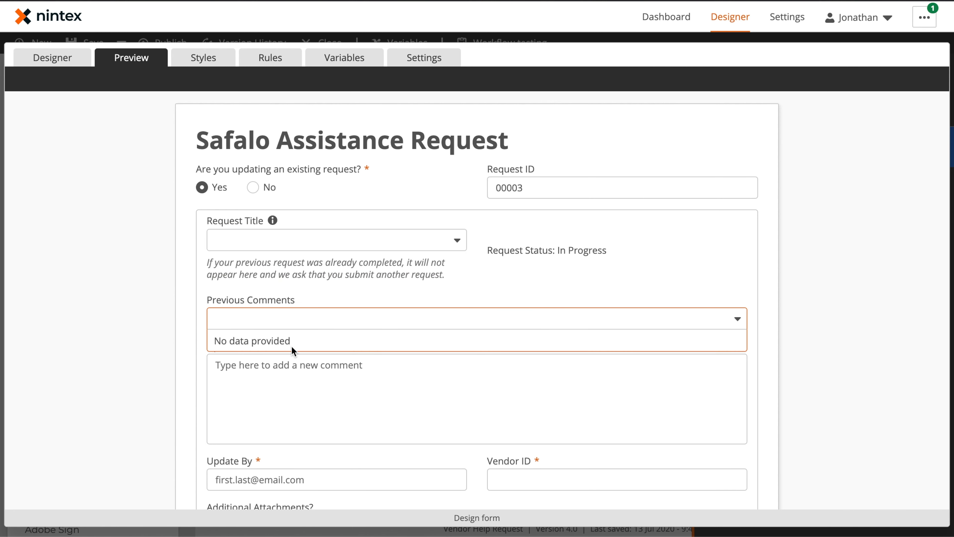
# Change the previewed Request ID to 00002, choose the VPN Failure request title and select its previous comment.
pyautogui.click(254, 265)
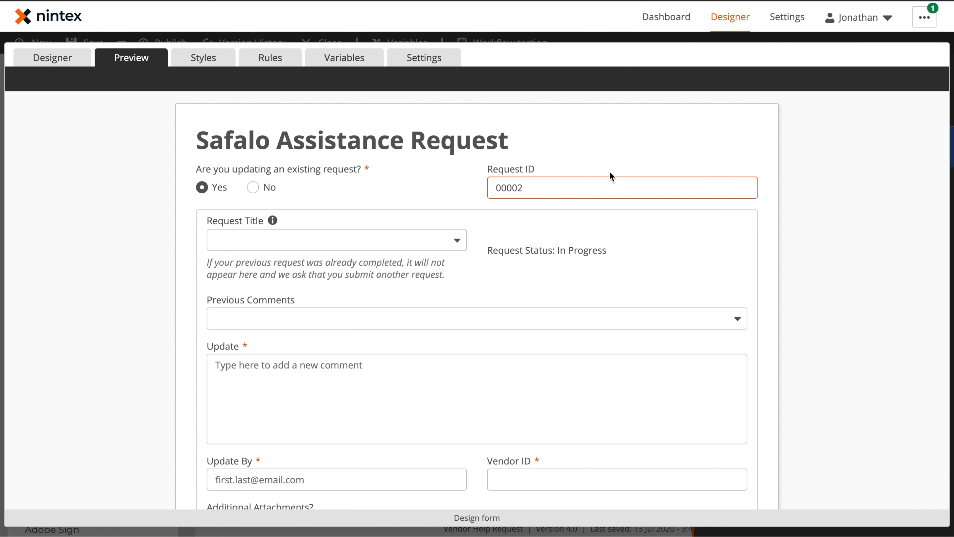
pyautogui.click(610, 172)
pyautogui.click(234, 240)
pyautogui.click(248, 264)
pyautogui.click(253, 318)
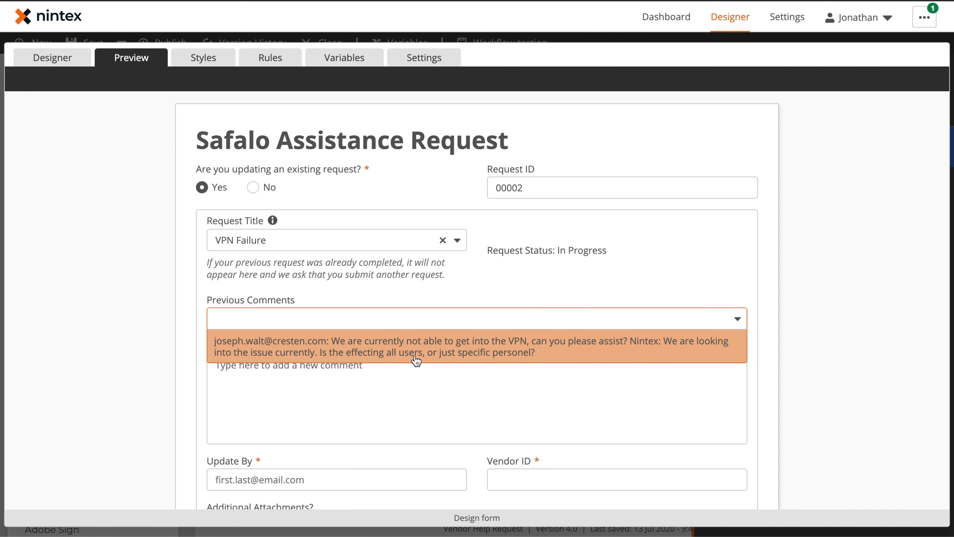
pyautogui.click(515, 355)
# Examine the required Update and Vendor ID fields and the rest of the existing-request section in the preview.
pyautogui.click(280, 415)
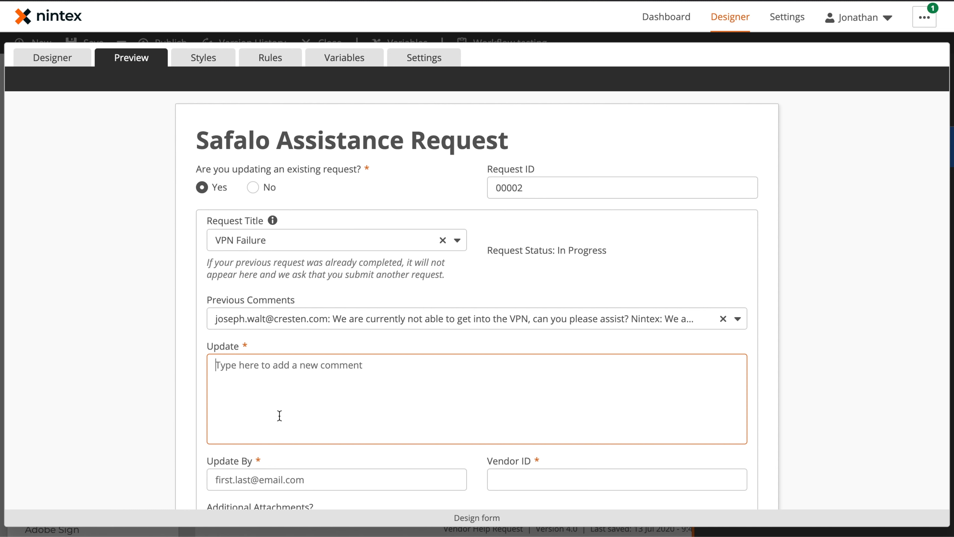
pyautogui.scroll(-3, 313, 395)
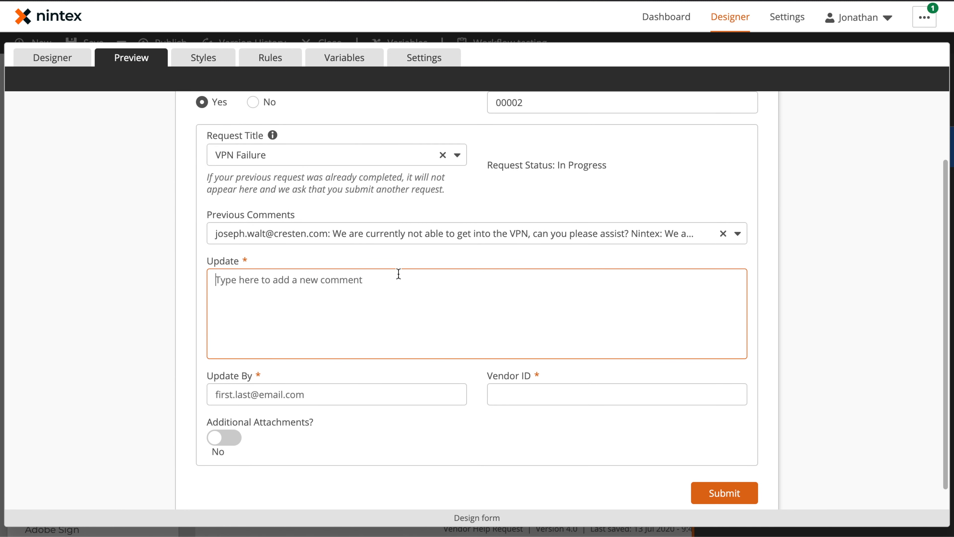
pyautogui.click(518, 396)
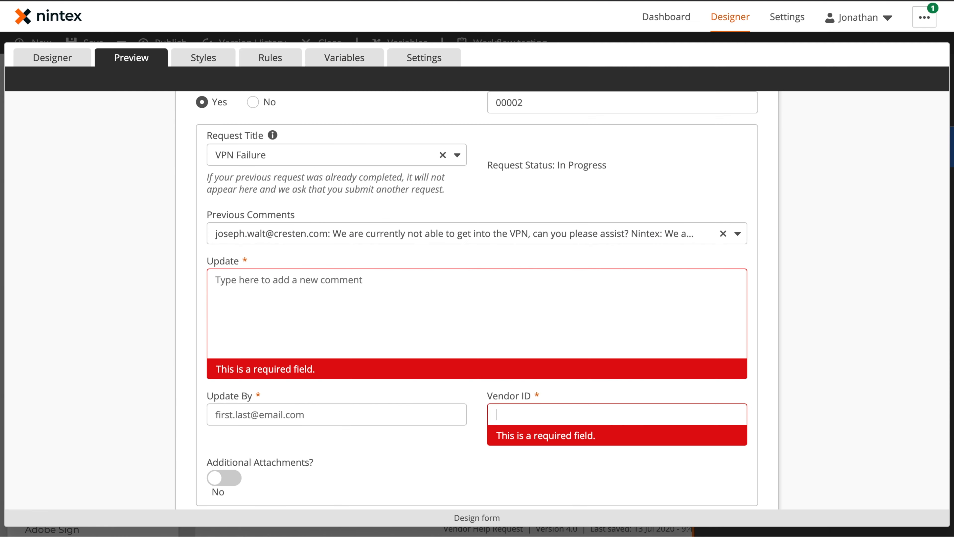
# Look over the form's design layout and close the form designer, discarding the pending changes.
pyautogui.click(75, 58)
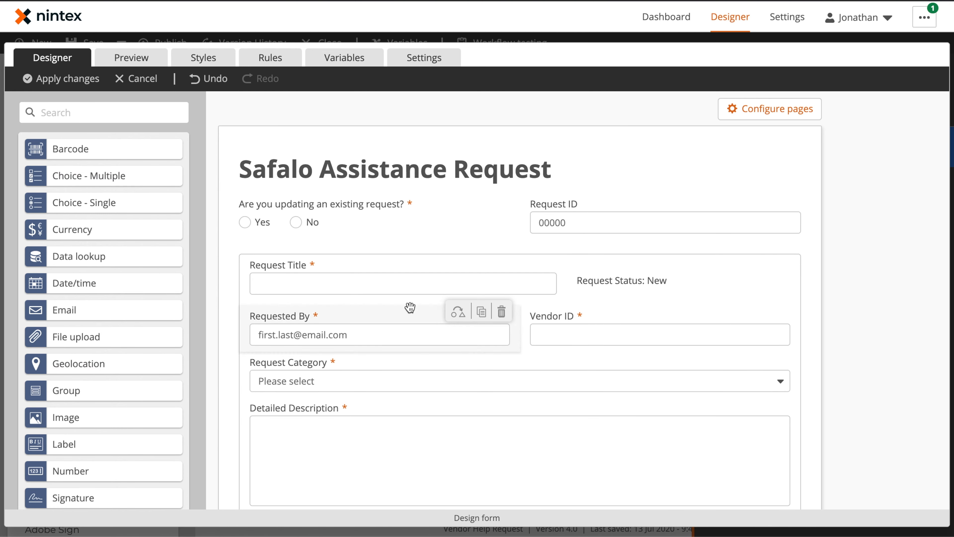
pyautogui.scroll(-15, 411, 307)
pyautogui.scroll(15, 410, 307)
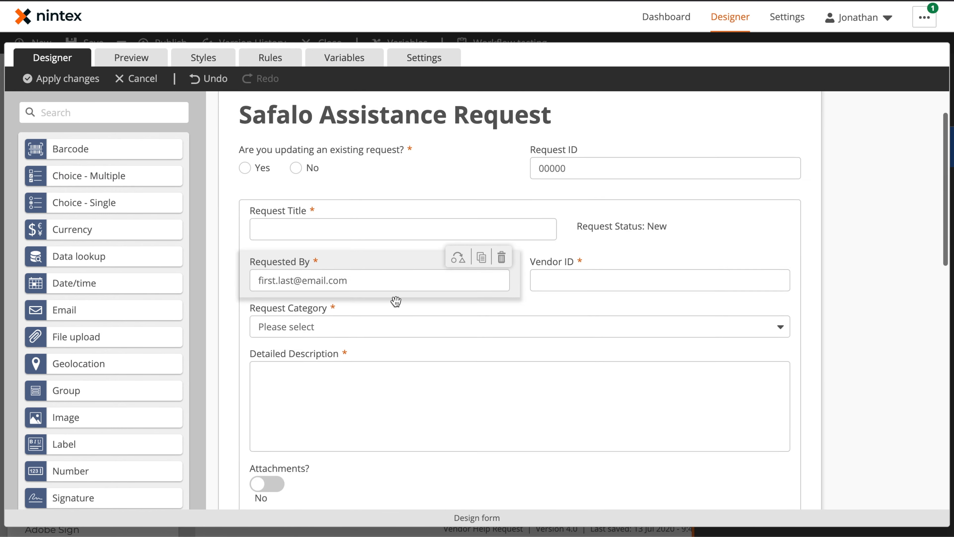
pyautogui.click(149, 82)
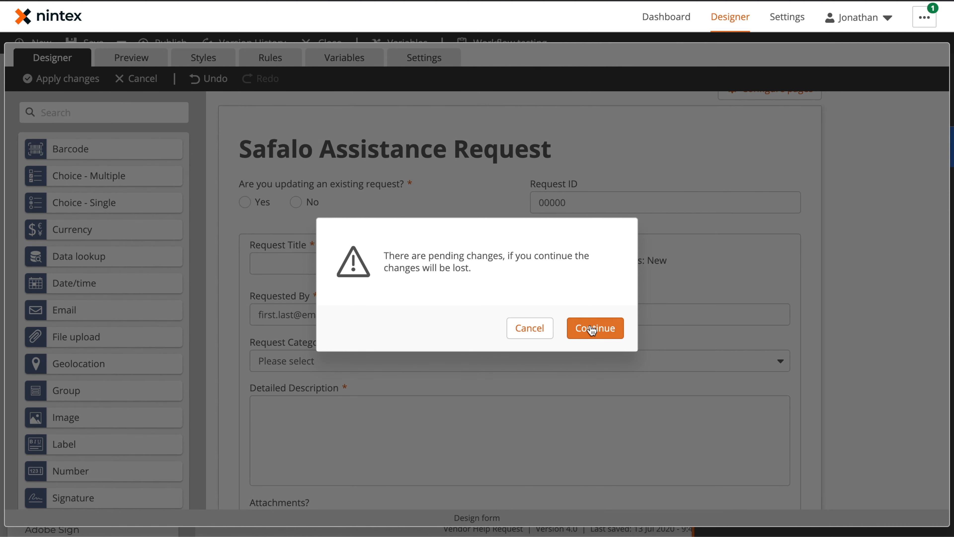
pyautogui.click(590, 329)
pyautogui.click(602, 327)
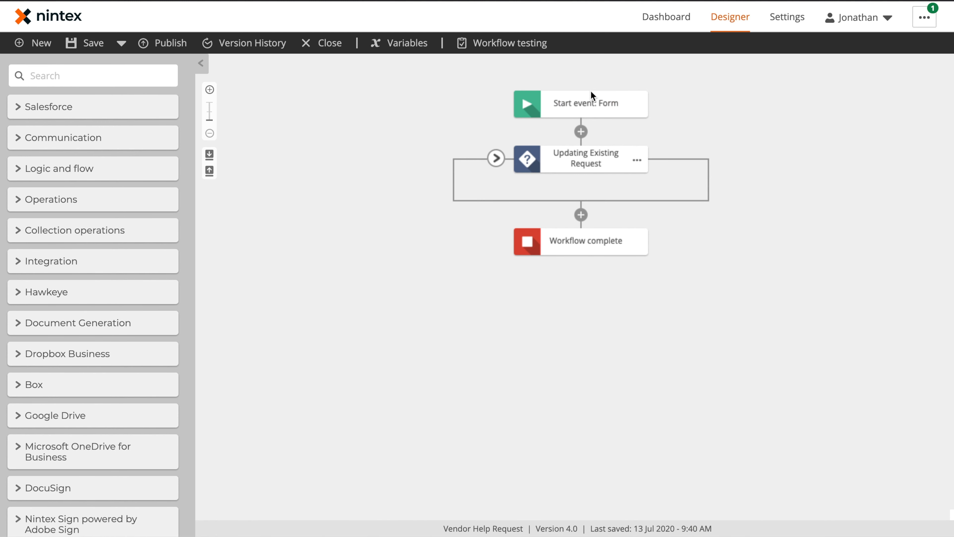
# Examine the Updating Existing Request branch condition and expand the branch to look over its Yes and No paths.
pyautogui.click(593, 161)
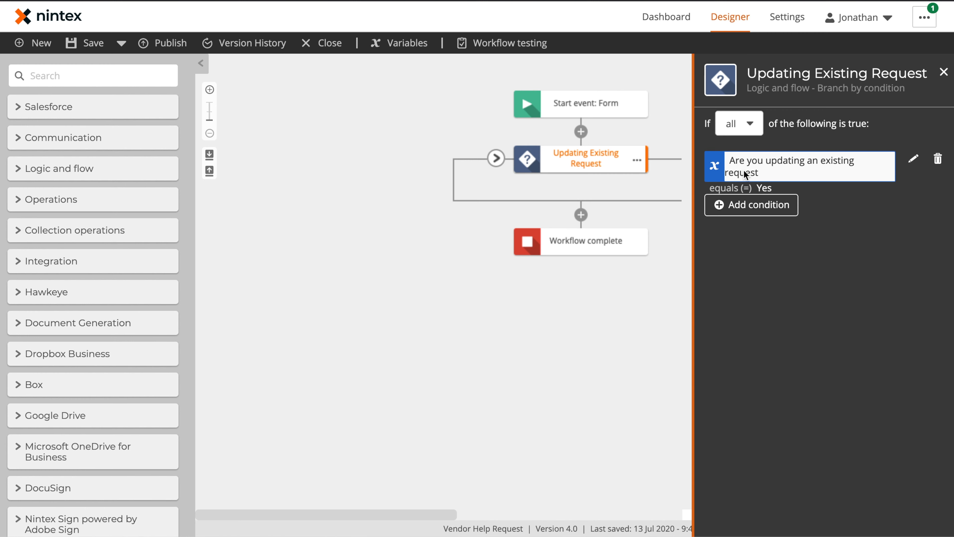
pyautogui.click(416, 215)
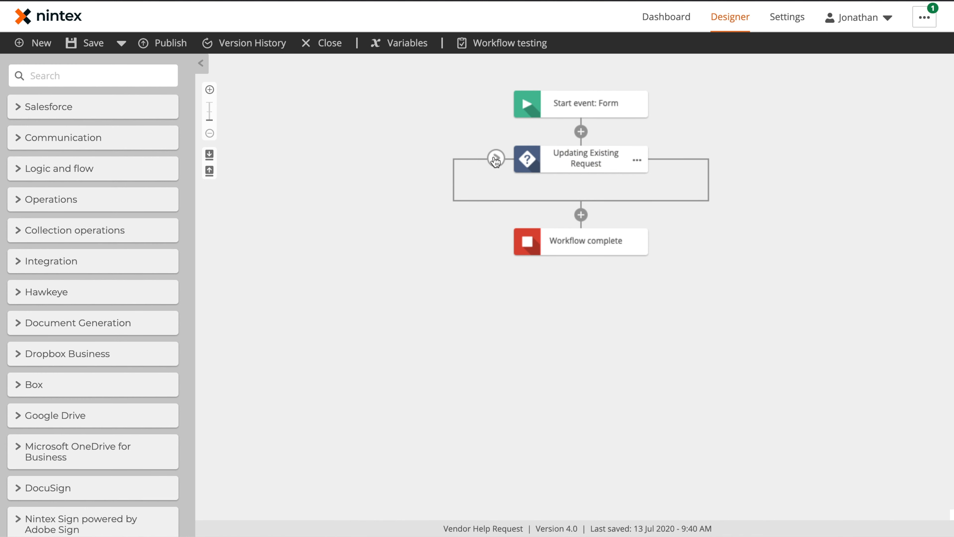
pyautogui.click(496, 159)
pyautogui.moveTo(652, 271); pyautogui.dragTo(412, 221)
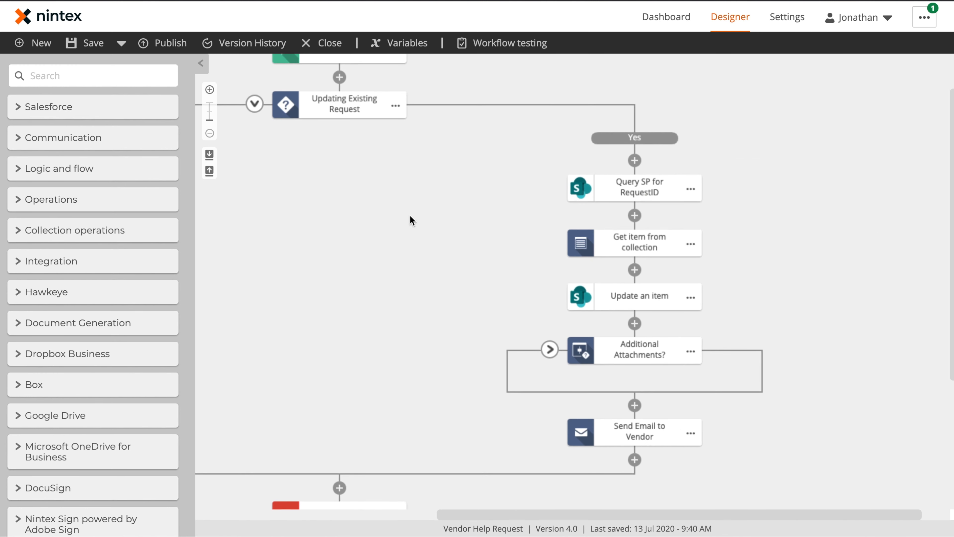
pyautogui.moveTo(420, 274); pyautogui.dragTo(810, 259)
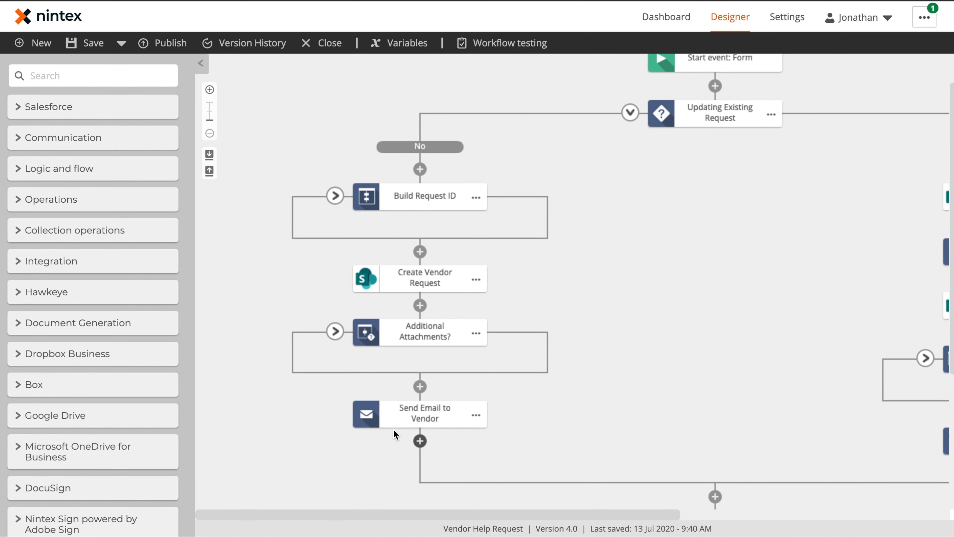
pyautogui.moveTo(747, 257); pyautogui.dragTo(802, 265)
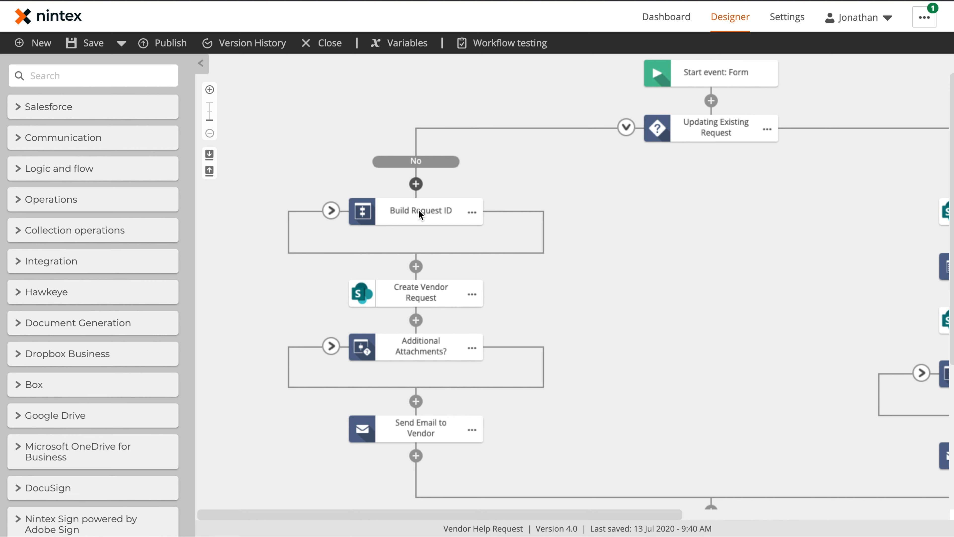
pyautogui.scroll(-3, 609, 258)
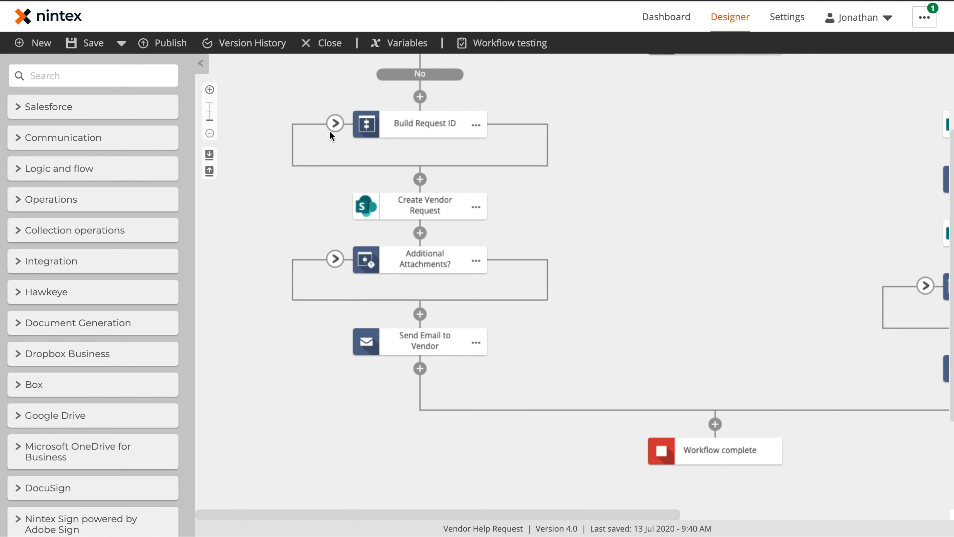
# Expand the Build Request ID action set and examine the Query List for Record Count and Calculate Request ID settings.
pyautogui.click(335, 123)
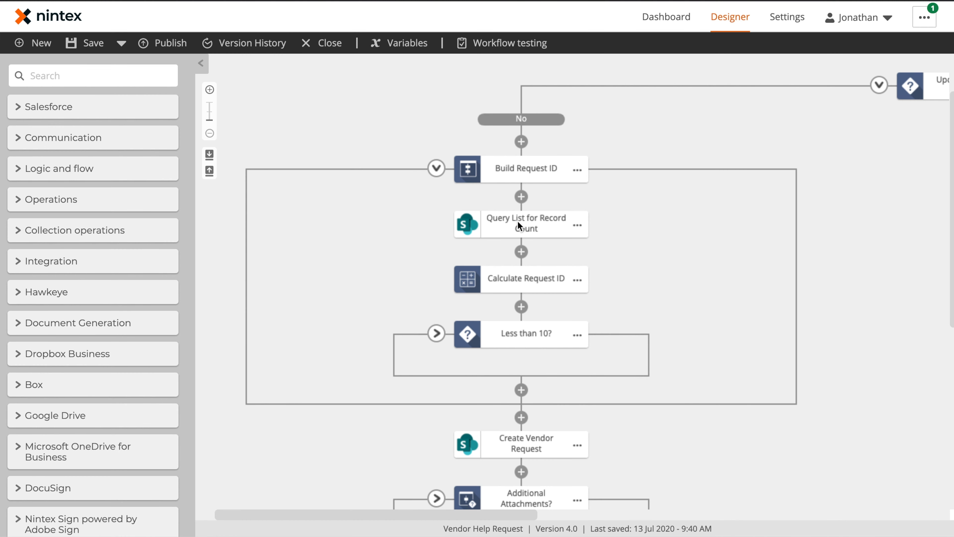
pyautogui.click(534, 226)
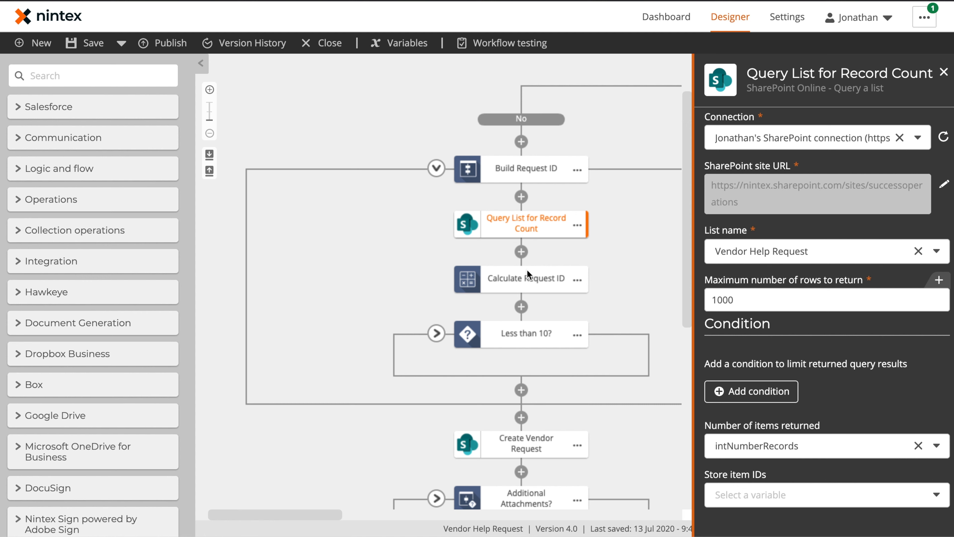
pyautogui.click(526, 279)
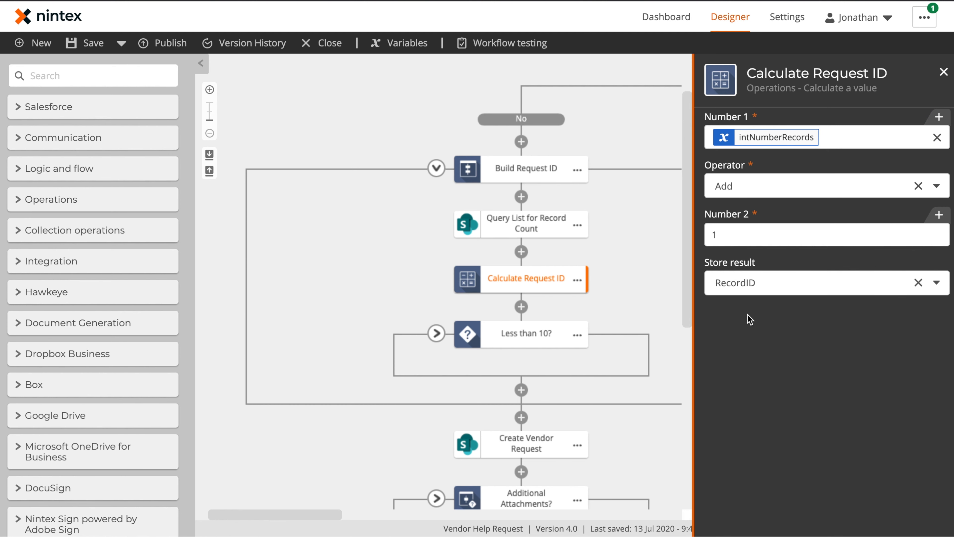
# Expand the Less than 10? branch, examine the Pad ID action on its Yes path, and collapse the branch.
pyautogui.click(437, 333)
pyautogui.moveTo(507, 449); pyautogui.dragTo(421, 392)
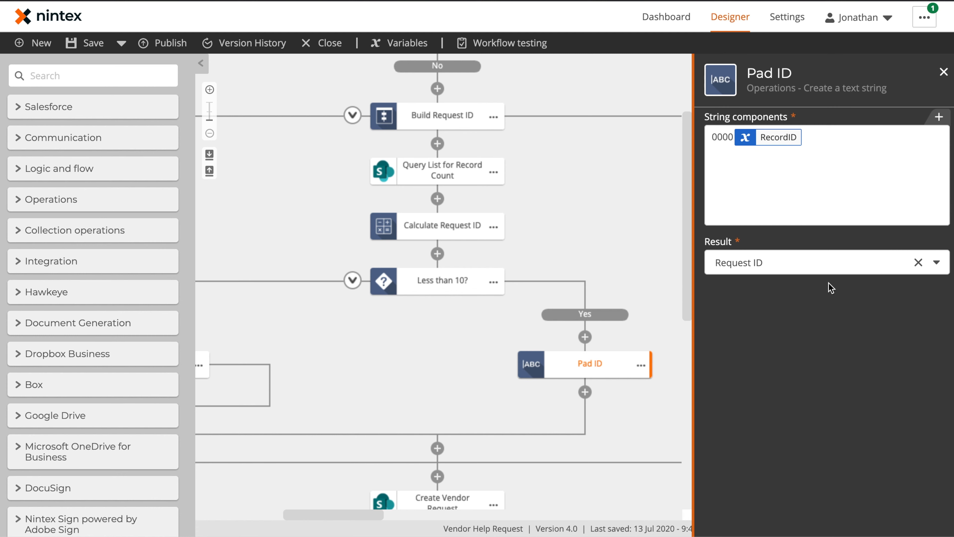
pyautogui.click(352, 280)
# Examine the Create Vendor Request action's SharePoint list and the variables mapped to its fields.
pyautogui.scroll(-1, 624, 262)
pyautogui.moveTo(624, 262); pyautogui.dragTo(683, 165)
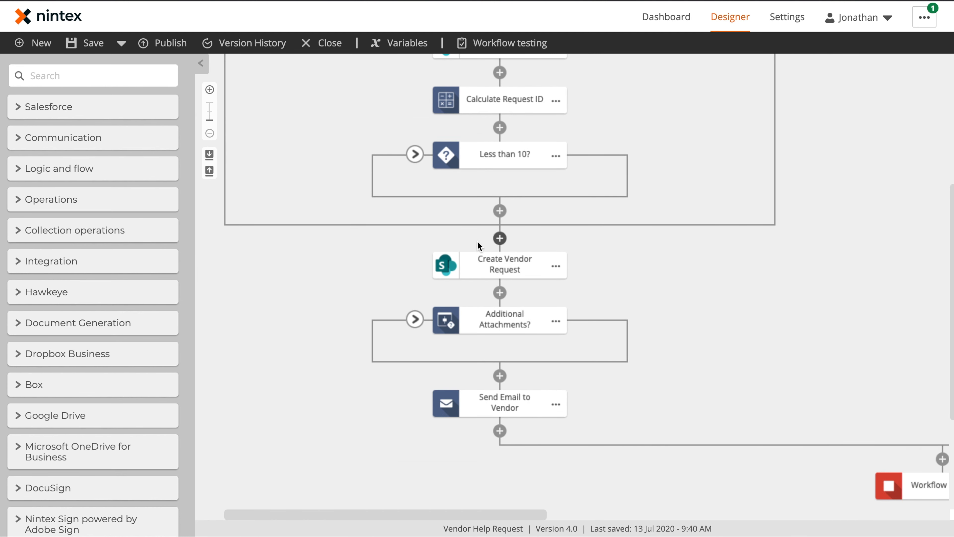
pyautogui.click(509, 266)
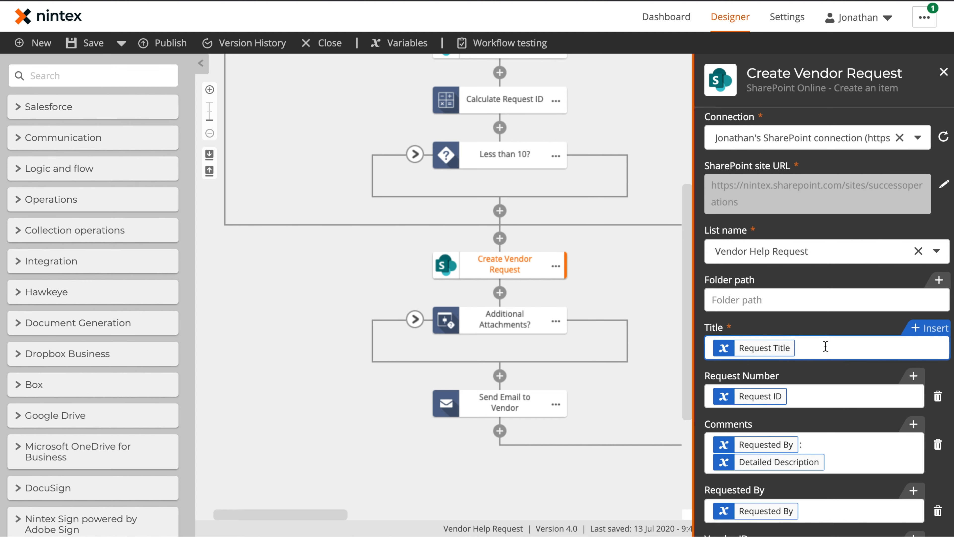
pyautogui.scroll(-2, 824, 344)
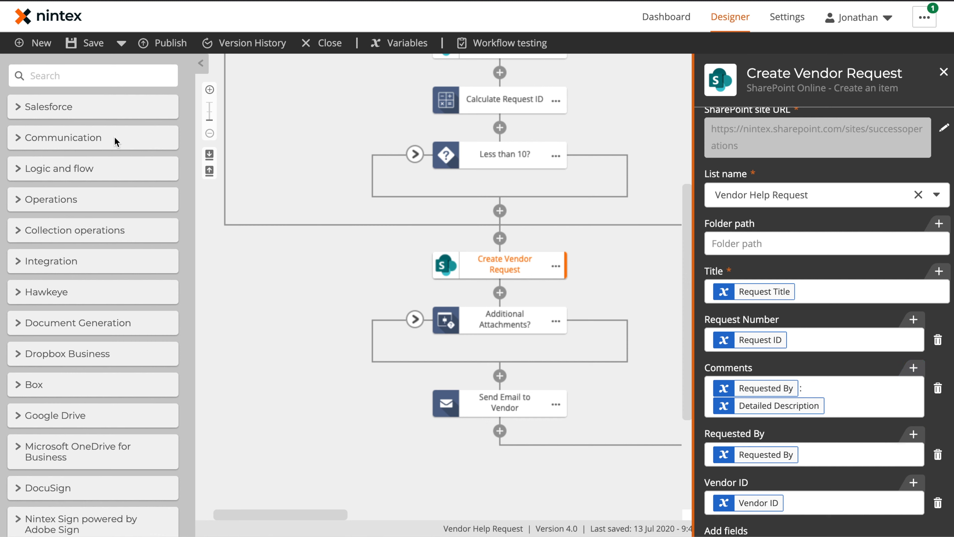
# Insert a SharePoint Online "Create an item" action directly before Create Vendor Request.
pyautogui.scroll(-10, 65, 372)
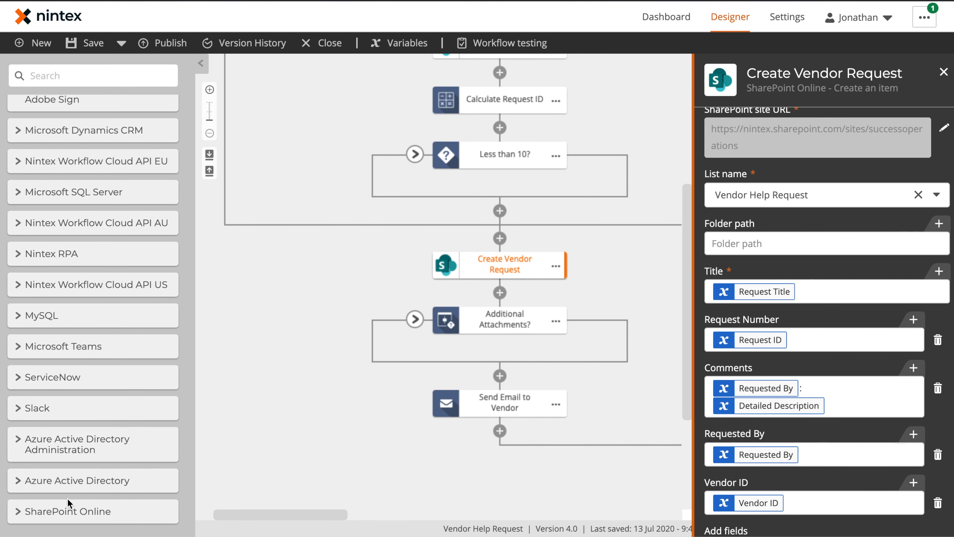
pyautogui.click(21, 511)
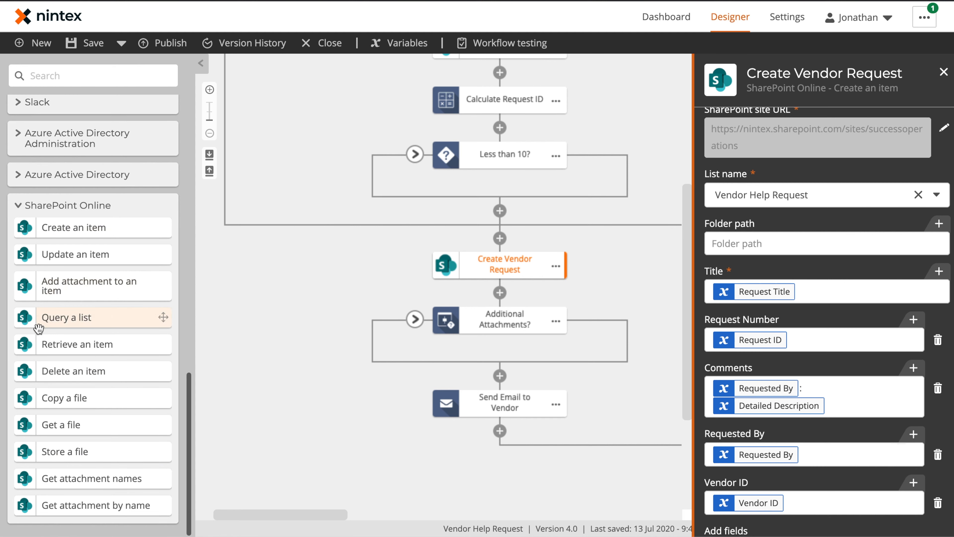
pyautogui.moveTo(55, 232); pyautogui.dragTo(540, 240)
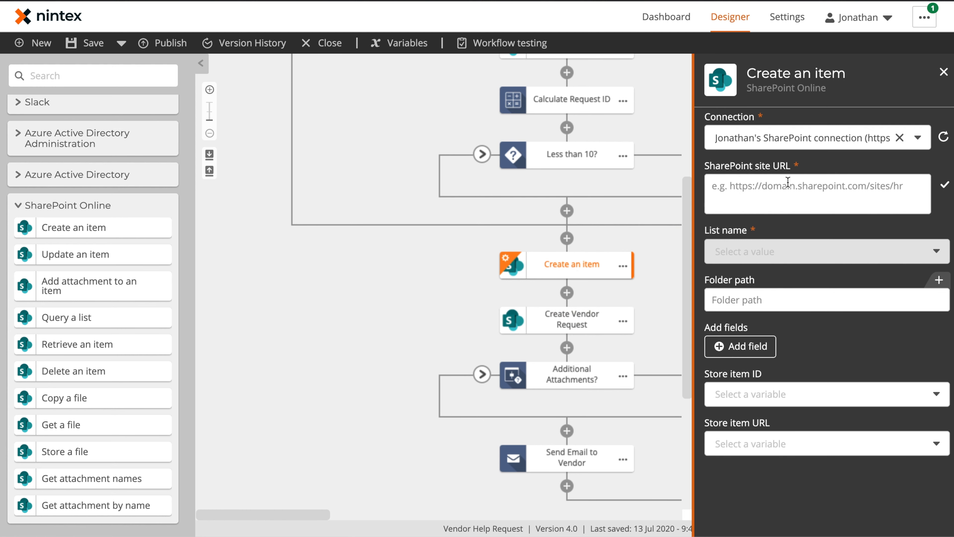
pyautogui.click(779, 191)
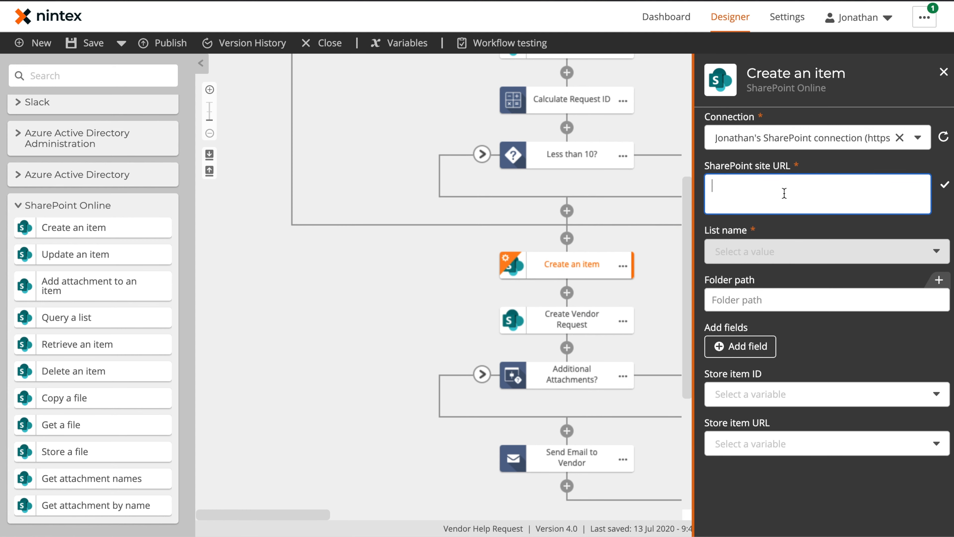
pyautogui.write('https://ni')
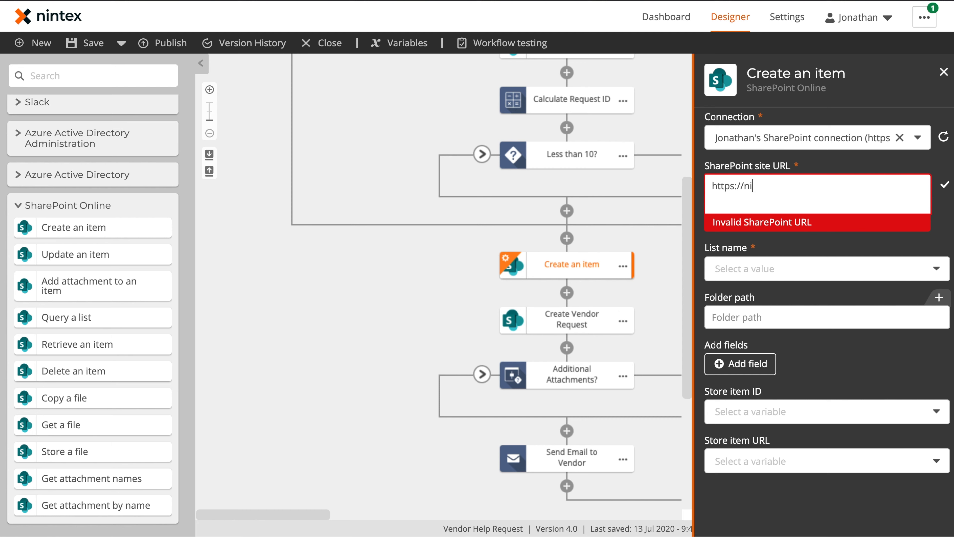
pyautogui.write('ntex.sharepoint.com/sites/successoperations')
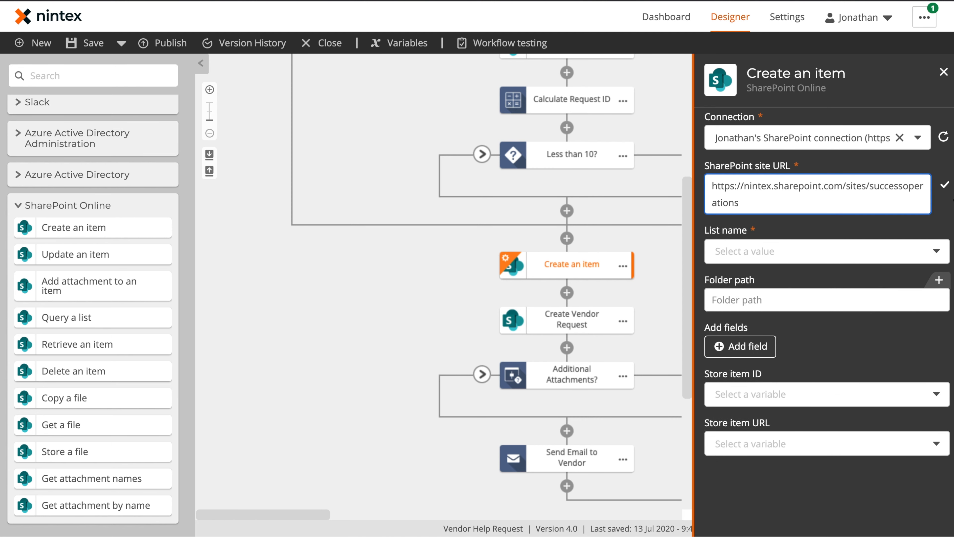
pyautogui.press('Return')
pyautogui.click(886, 254)
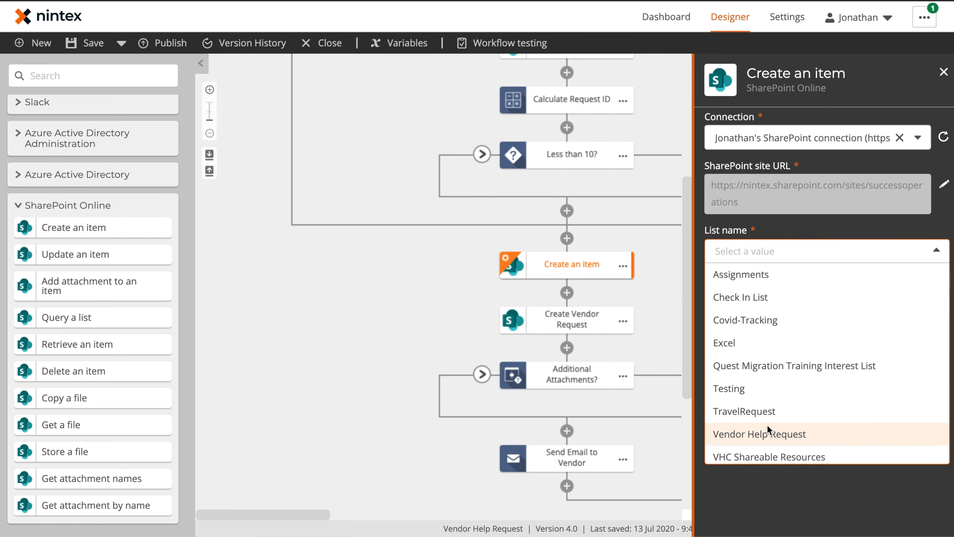
pyautogui.click(802, 434)
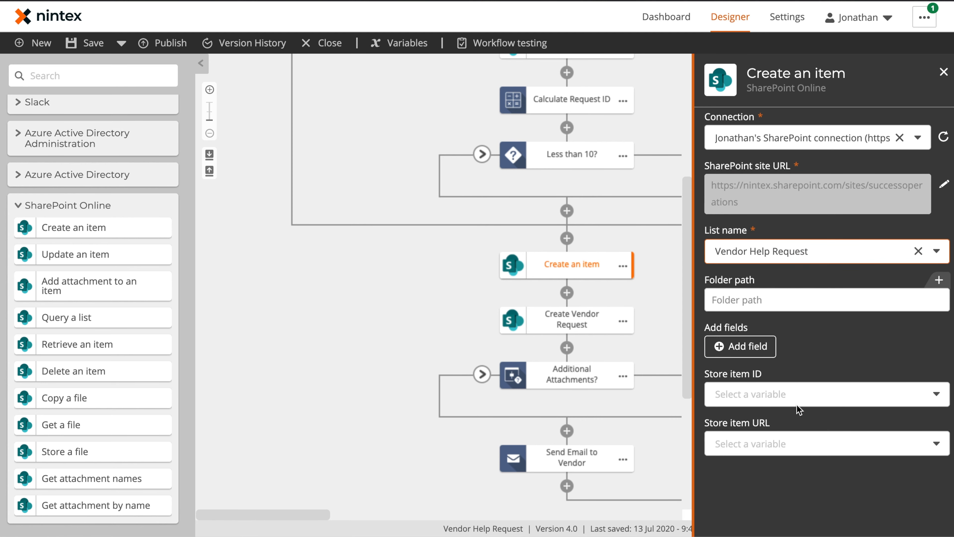
# Map the new item's Title to the start event variable Request Title.
pyautogui.click(785, 304)
pyautogui.click(809, 351)
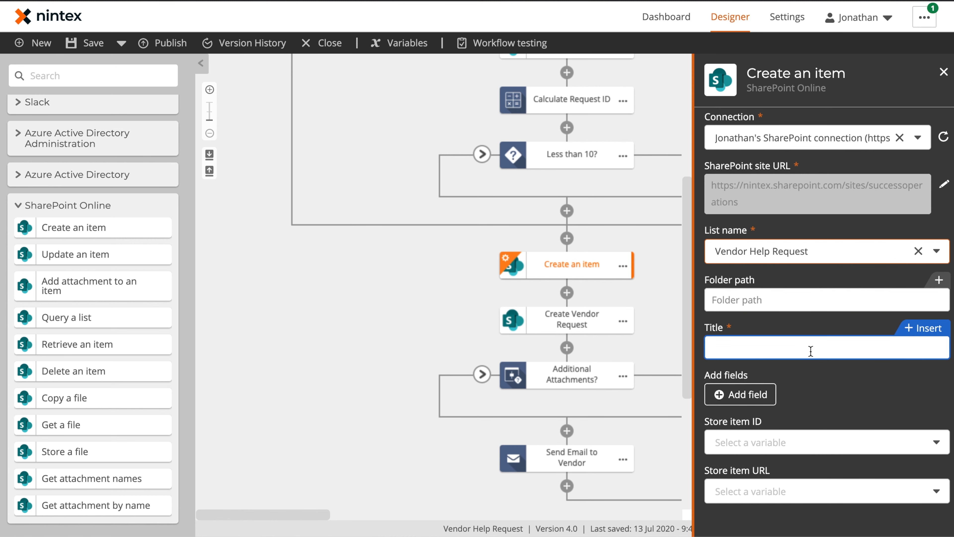
pyautogui.click(922, 338)
pyautogui.click(249, 198)
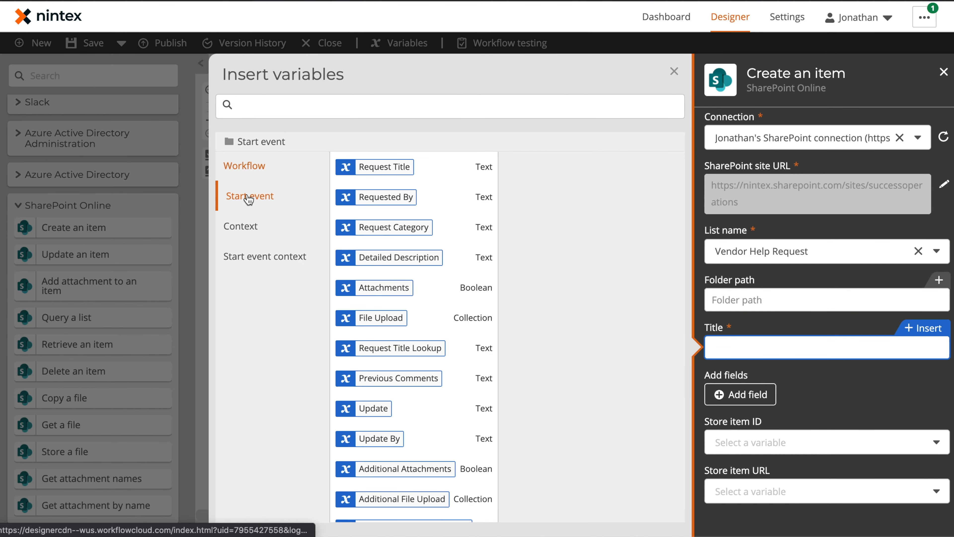
pyautogui.click(474, 166)
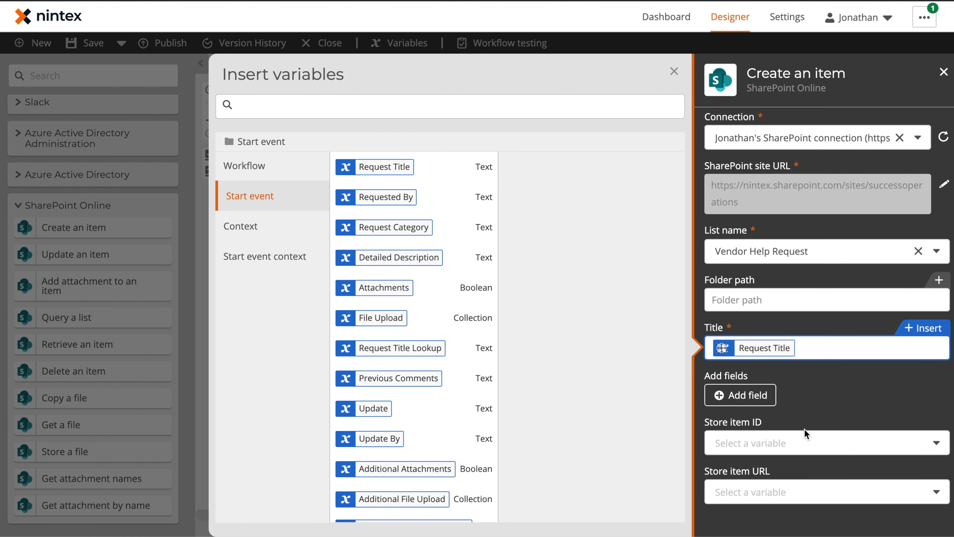
# Add the Comments, Request Number and Vendor ID fields to the Create an item action.
pyautogui.click(755, 395)
pyautogui.scroll(-2, 808, 391)
pyautogui.scroll(-3, 808, 402)
pyautogui.click(746, 338)
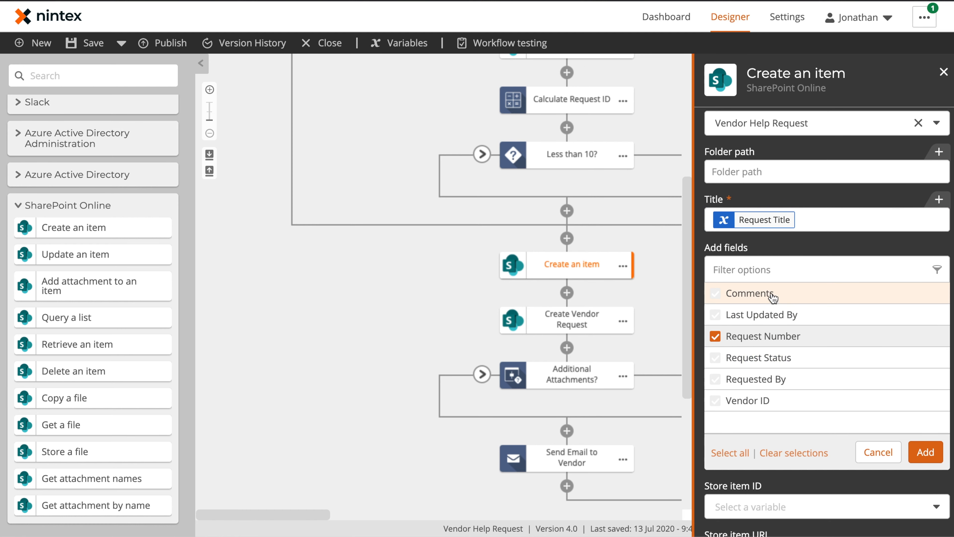
pyautogui.click(776, 409)
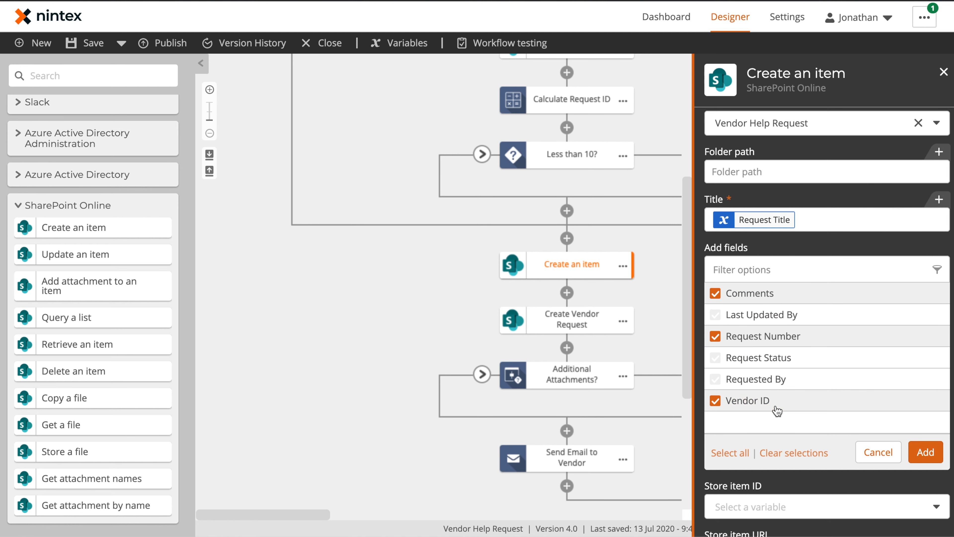
pyautogui.click(925, 451)
# Examine the Create Vendor Request field mappings and compare them with the columns of the SharePoint Vendor Help Request list.
pyautogui.click(573, 321)
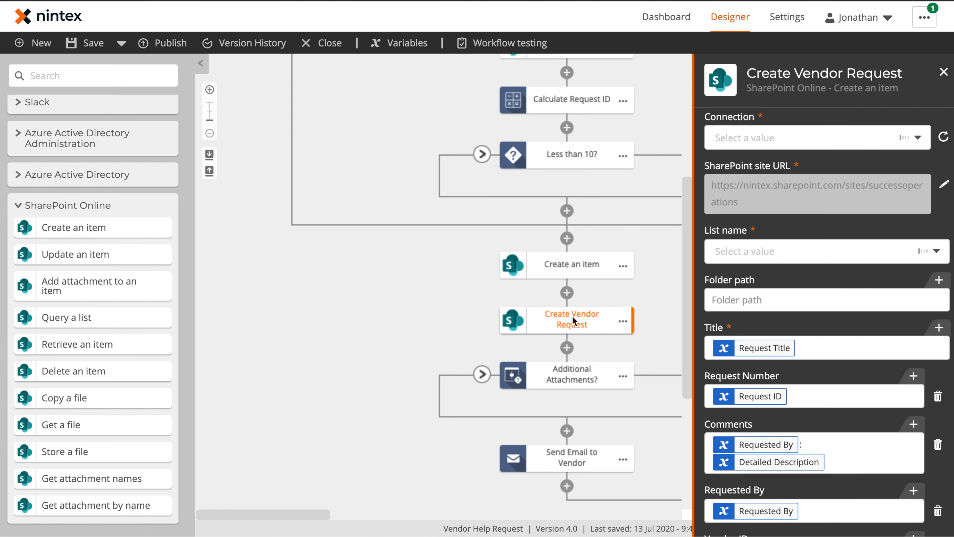
pyautogui.scroll(-5, 860, 243)
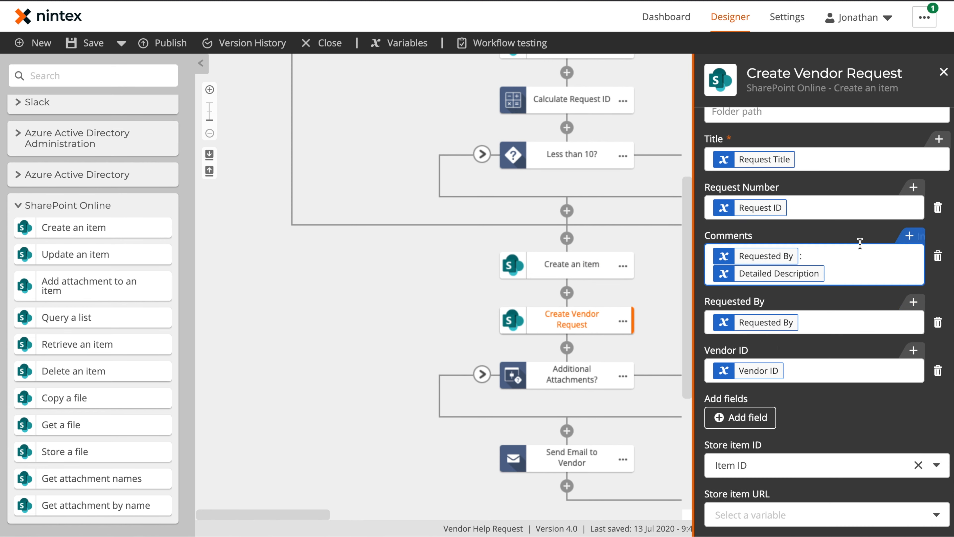
pyautogui.scroll(1, 860, 243)
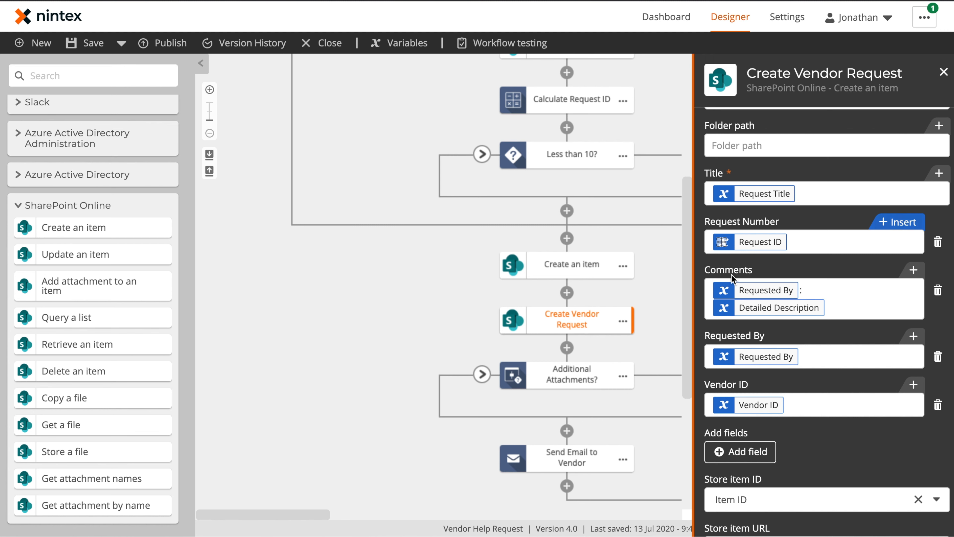
pyautogui.click(743, 291)
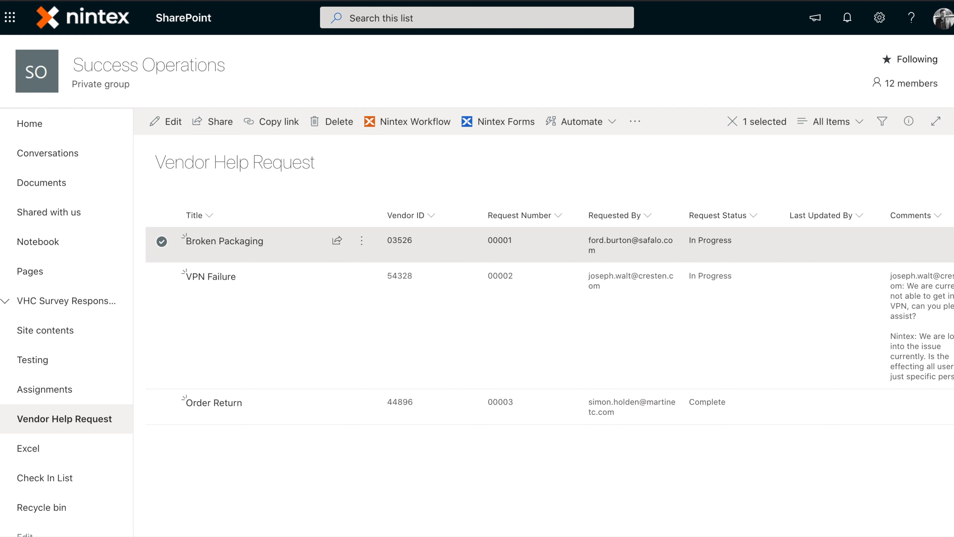
pyautogui.hscroll(5, 815, 302)
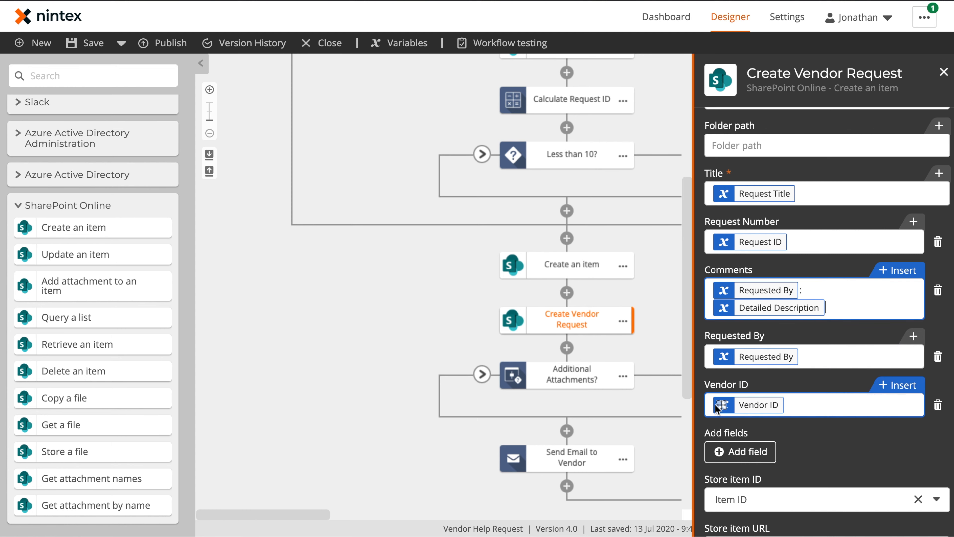
pyautogui.click(418, 413)
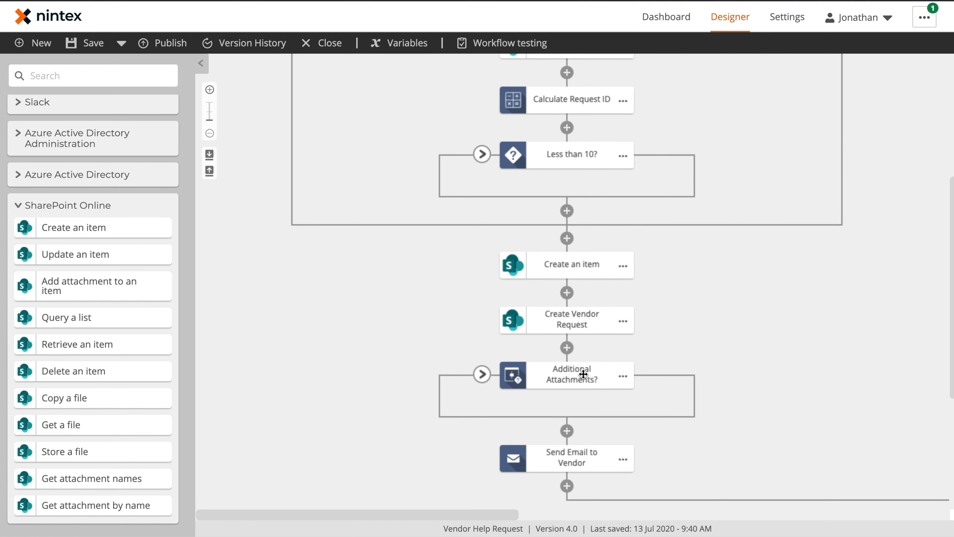
# Examine the condition of Additional Attachments? below Create Vendor Request and expand its branch.
pyautogui.click(583, 374)
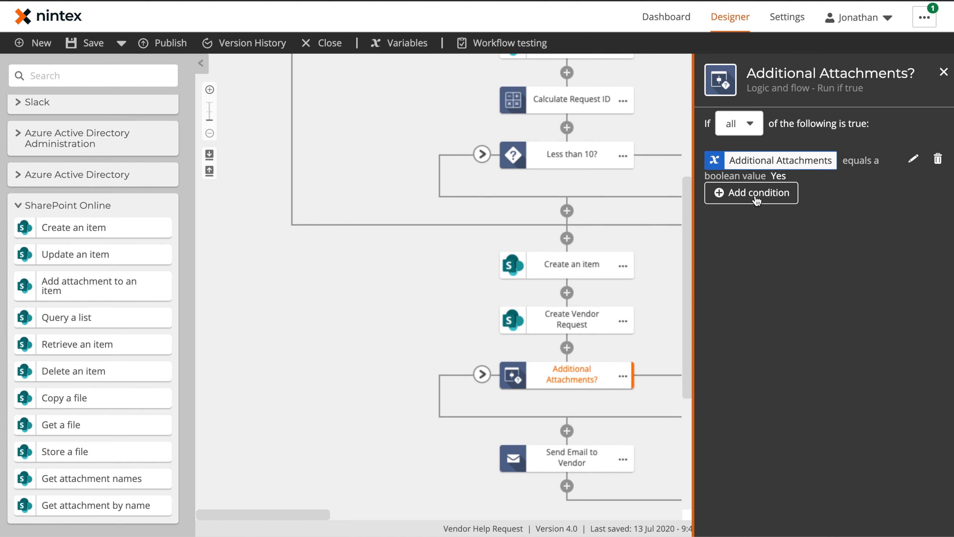
pyautogui.click(482, 374)
pyautogui.scroll(-3, 447, 439)
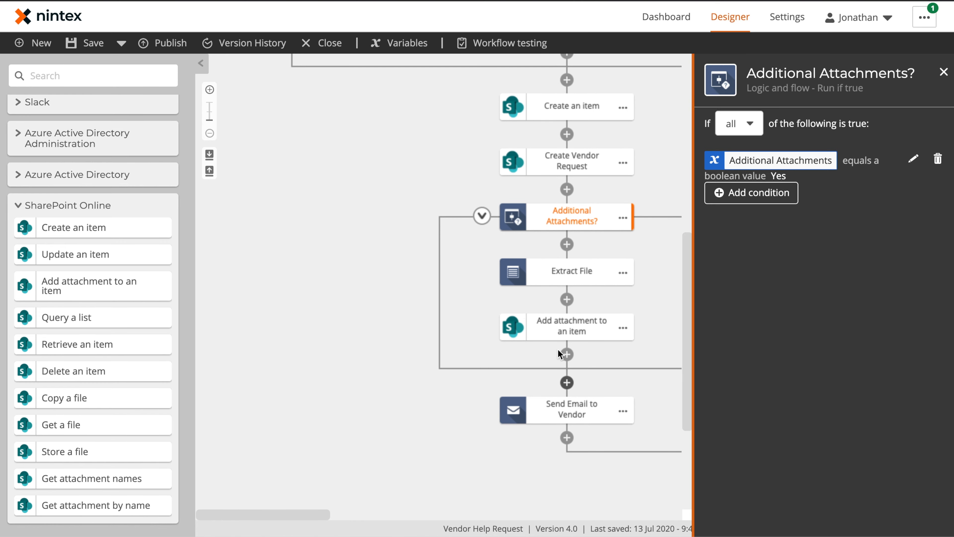
pyautogui.click(447, 410)
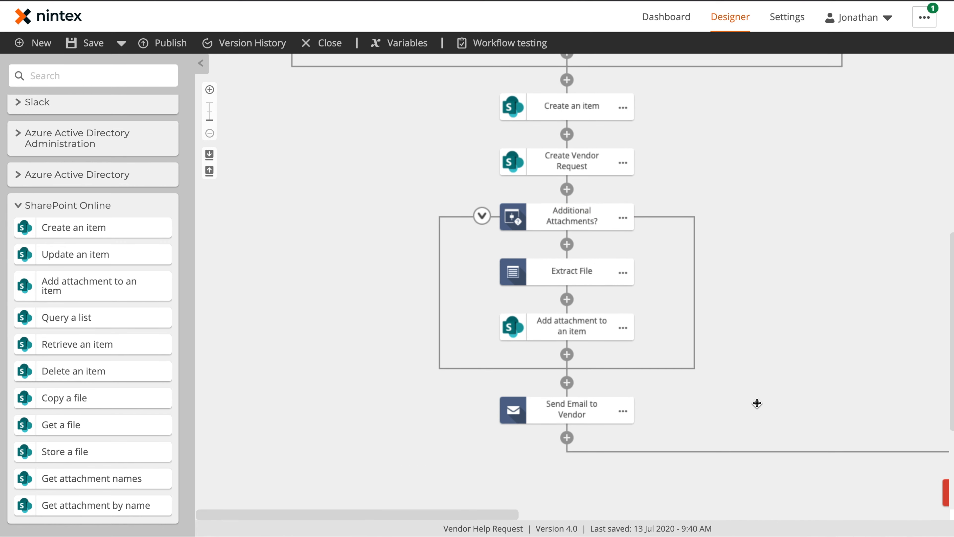
# Examine the recipient, subject and message body of the Send Email to Vendor action on the new request path.
pyautogui.moveTo(754, 401); pyautogui.dragTo(594, 347)
pyautogui.click(417, 353)
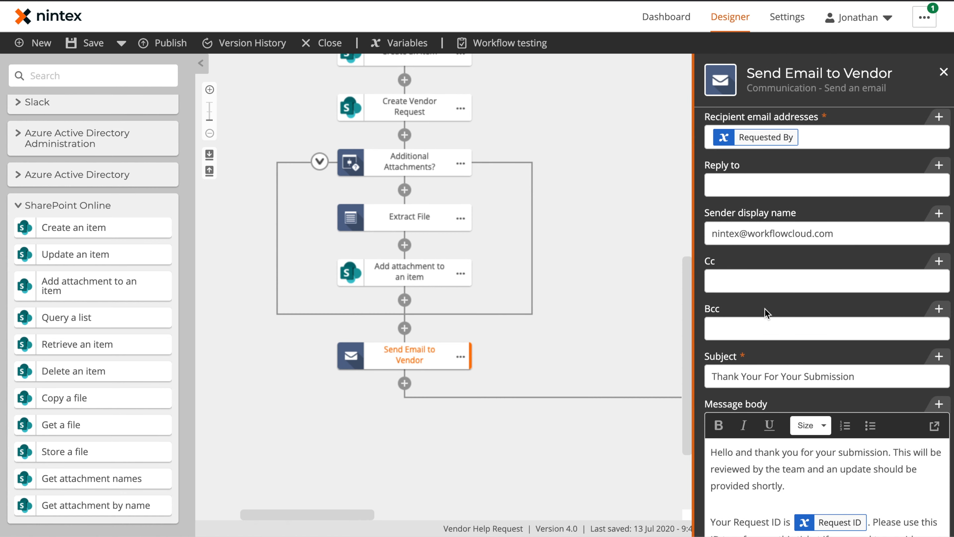
pyautogui.scroll(-3, 777, 305)
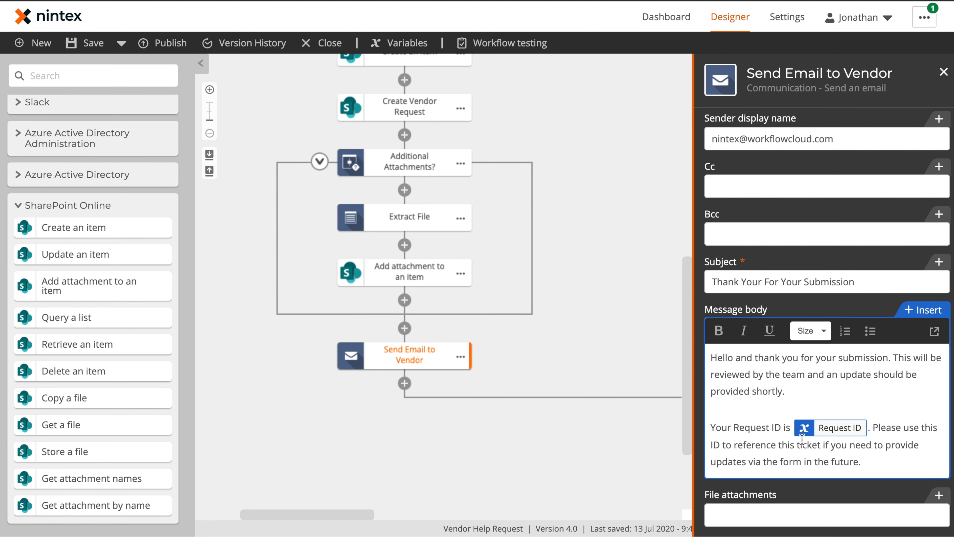
pyautogui.scroll(-3, 843, 449)
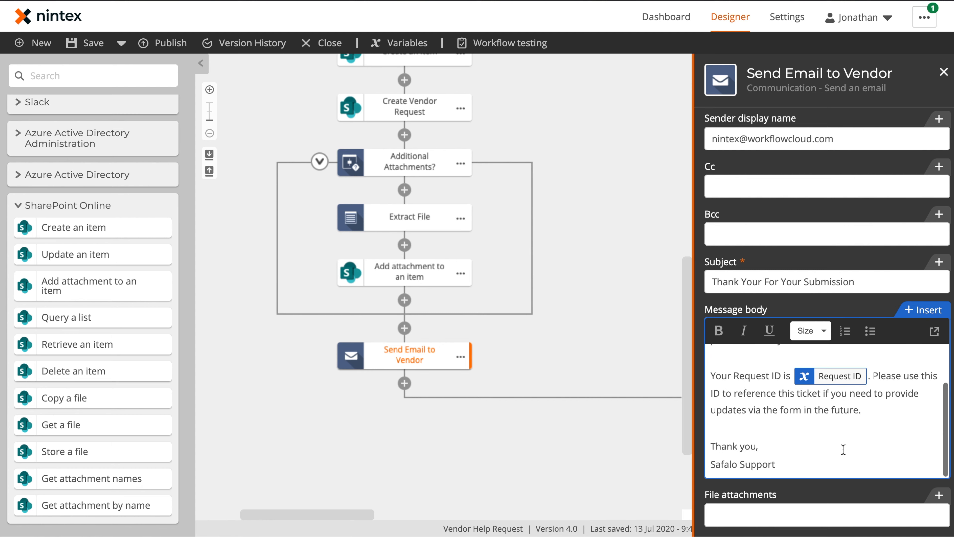
pyautogui.scroll(3, 843, 449)
pyautogui.click(642, 303)
# On the Yes path of Updating Existing Request, examine the Query SP for RequestID and Get item from collection settings.
pyautogui.moveTo(828, 153); pyautogui.dragTo(526, 318)
pyautogui.moveTo(663, 107); pyautogui.dragTo(467, 361)
pyautogui.moveTo(373, 260); pyautogui.dragTo(431, 308)
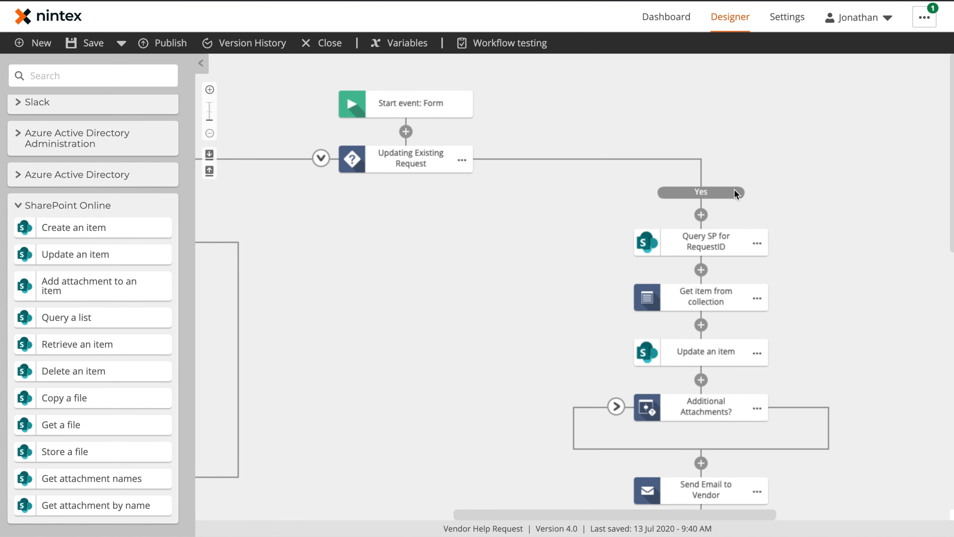
pyautogui.click(713, 245)
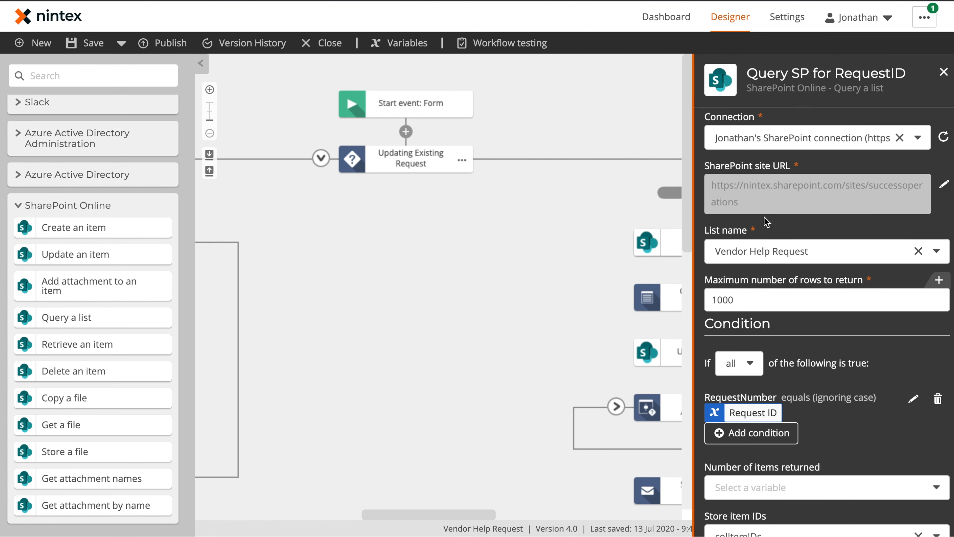
pyautogui.click(442, 348)
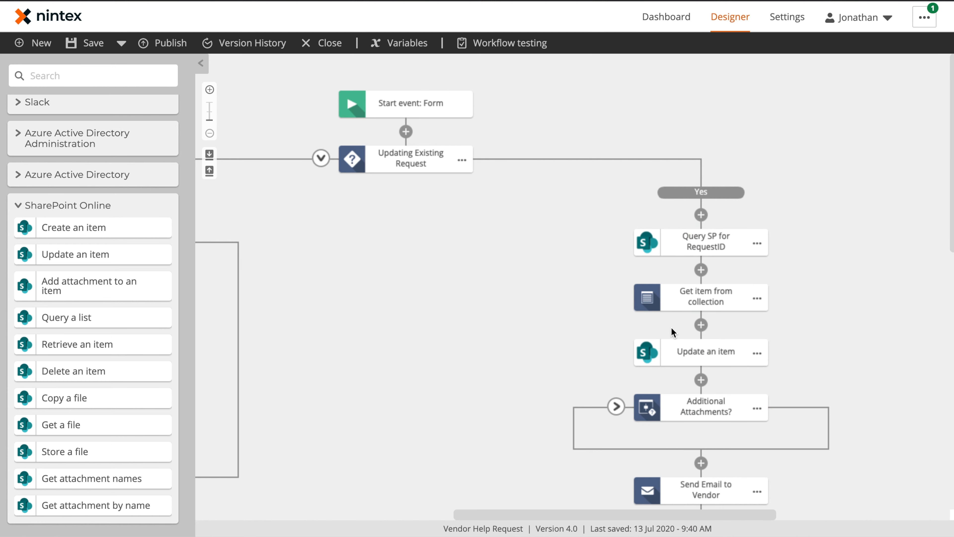
pyautogui.click(696, 302)
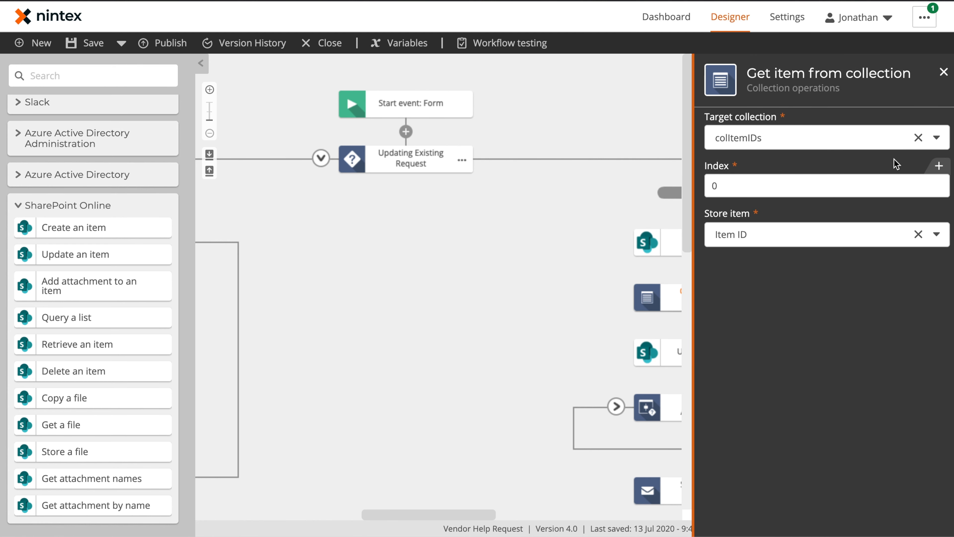
pyautogui.click(563, 279)
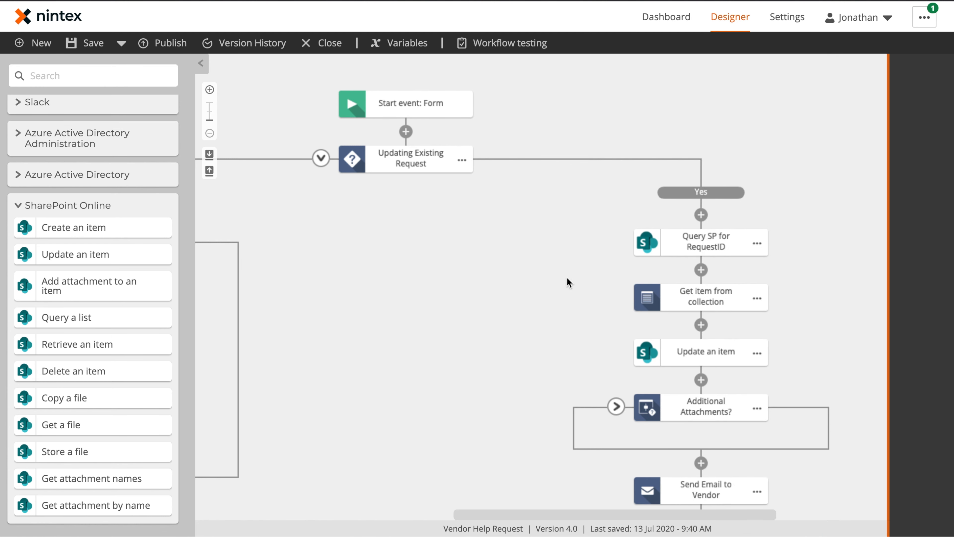
# Compare where Query SP for RequestID stores its item IDs with the target collection, index and stored item of Get item from collection.
pyautogui.click(709, 240)
pyautogui.scroll(-1, 724, 488)
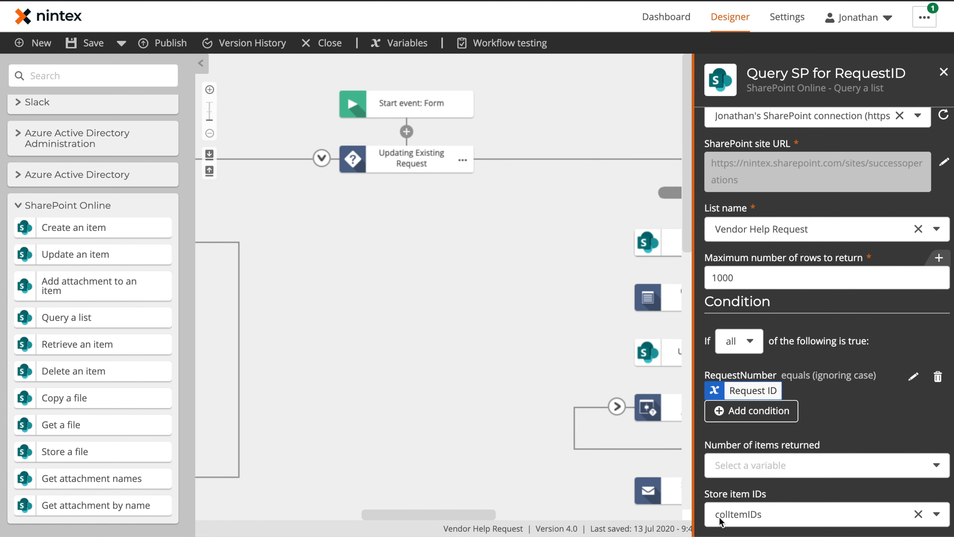
pyautogui.click(535, 365)
pyautogui.click(713, 300)
pyautogui.click(717, 189)
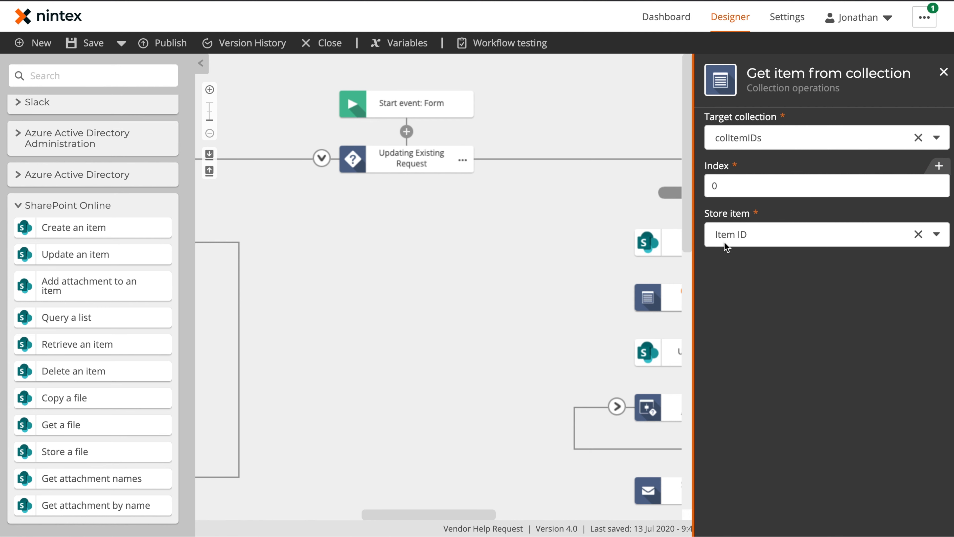
pyautogui.click(564, 308)
# Examine the Update an item action's list, Item ID and the variables mapped to Comments and Last Updated By.
pyautogui.scroll(-3, 569, 293)
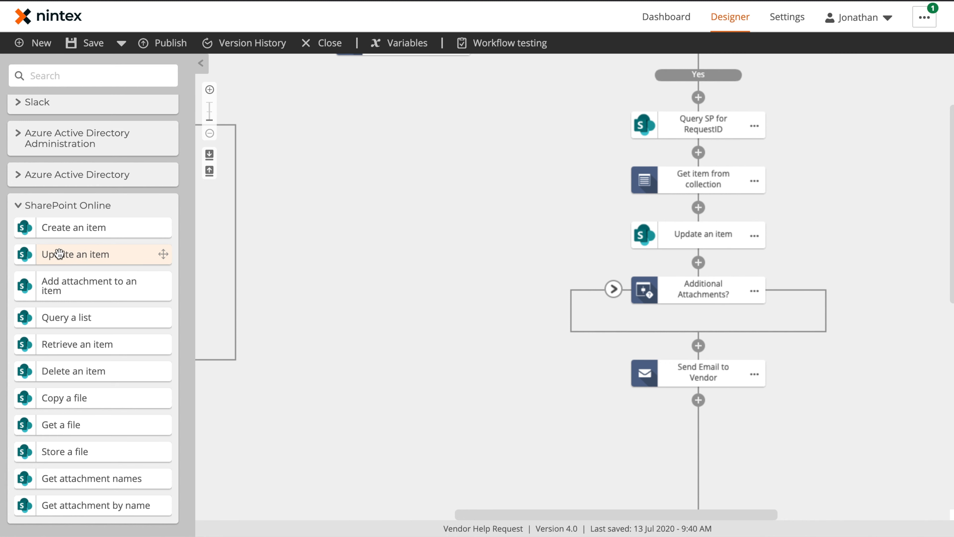
pyautogui.click(714, 235)
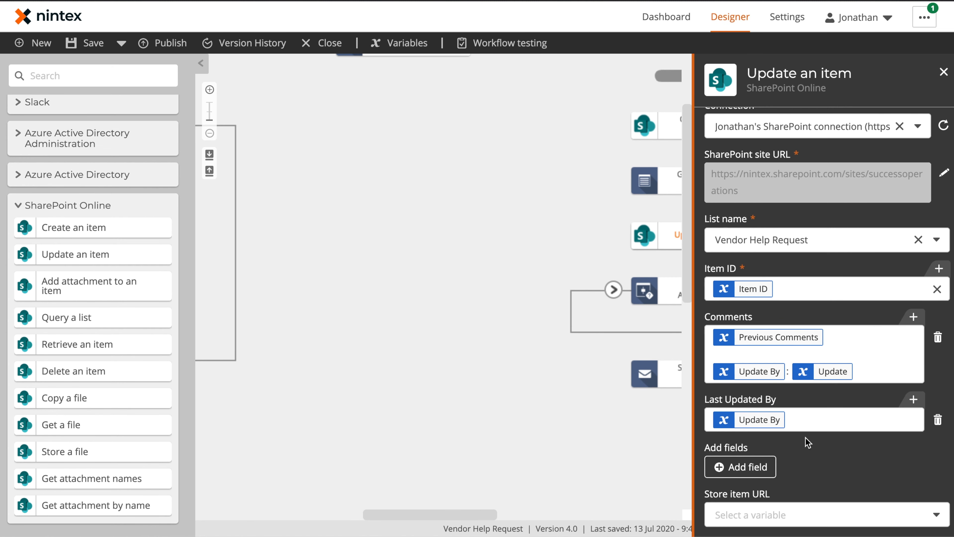
pyautogui.click(592, 442)
# Expand Additional Attachments? on the Yes path and examine its Extract File and Add attachment to an item settings.
pyautogui.click(614, 290)
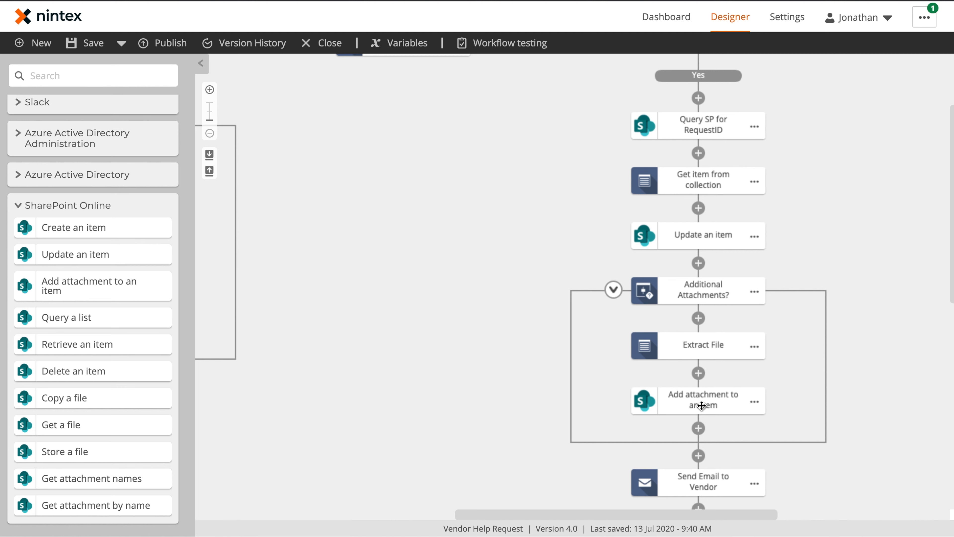
pyautogui.click(699, 346)
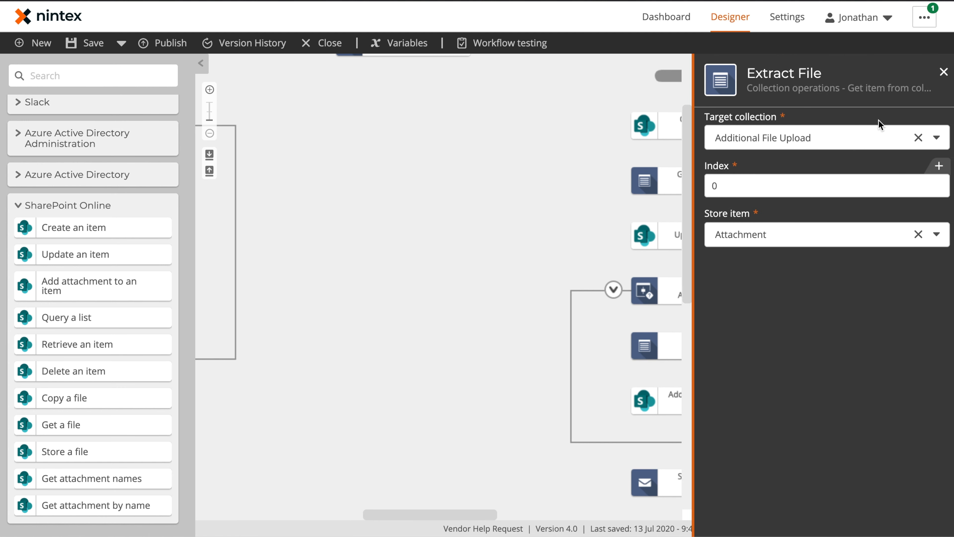
pyautogui.click(607, 383)
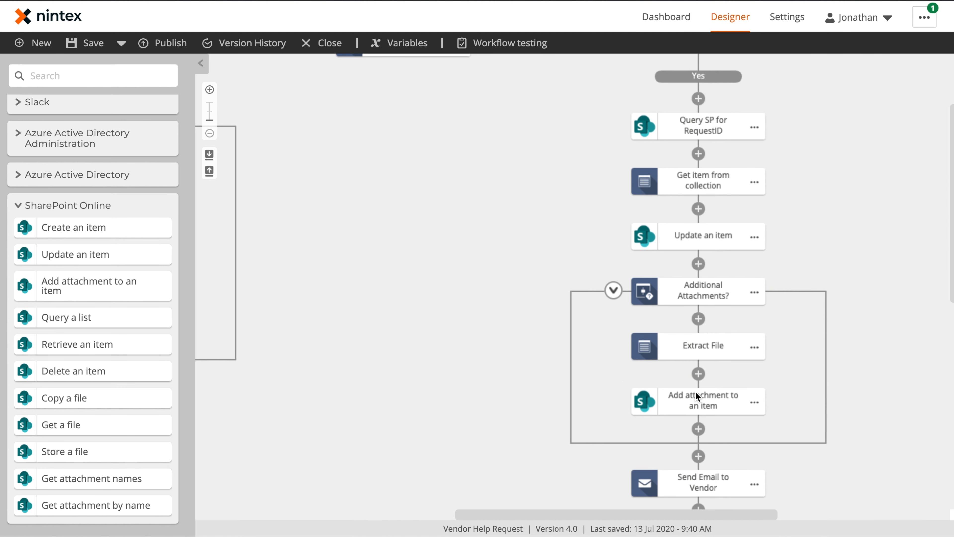
pyautogui.click(695, 403)
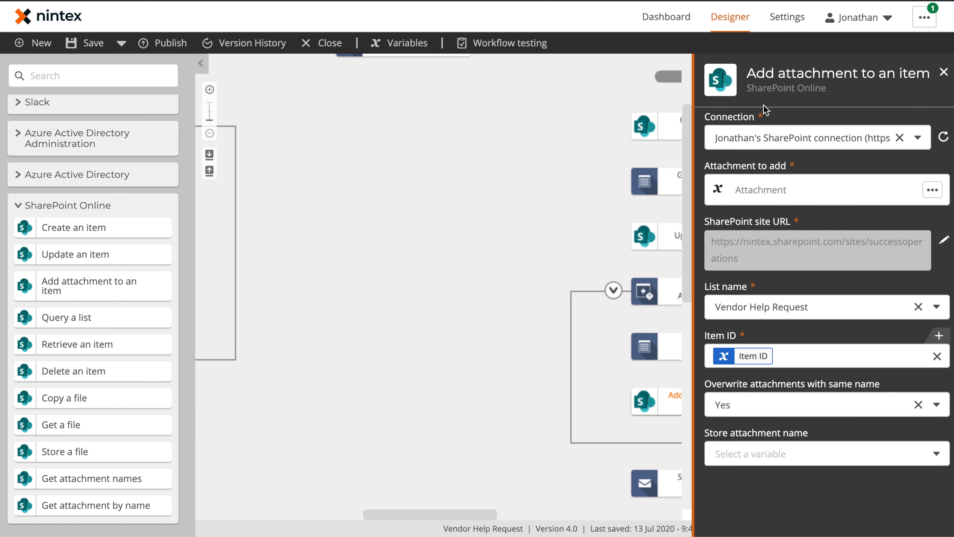
# Examine the subject and message body of the Send Email to Vendor action on the Yes path.
pyautogui.click(513, 394)
pyautogui.scroll(-4, 523, 433)
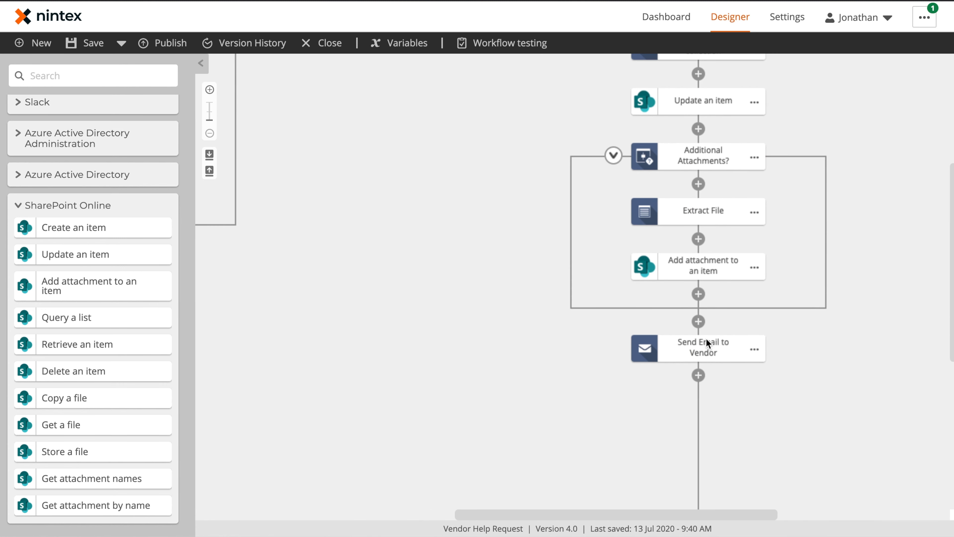
pyautogui.click(708, 340)
pyautogui.scroll(-3, 764, 382)
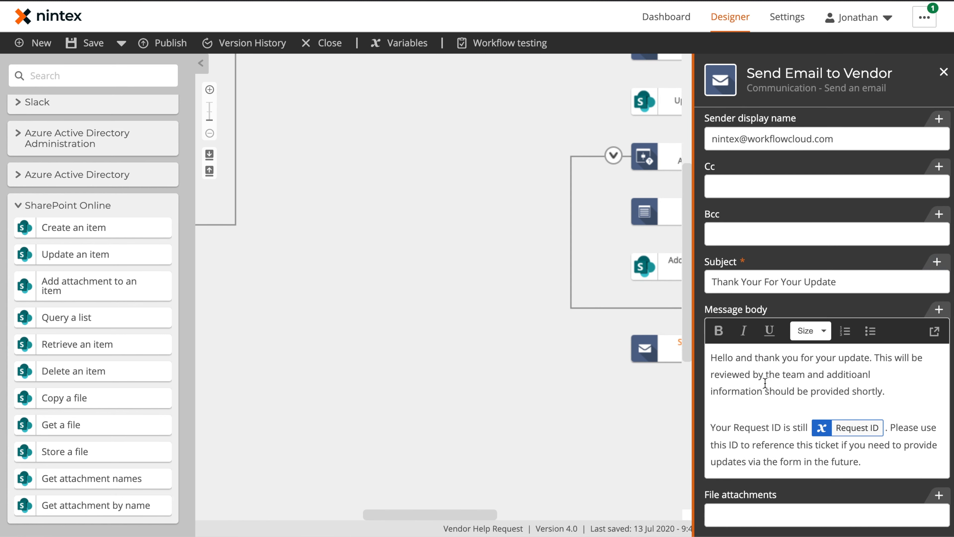
pyautogui.click(791, 364)
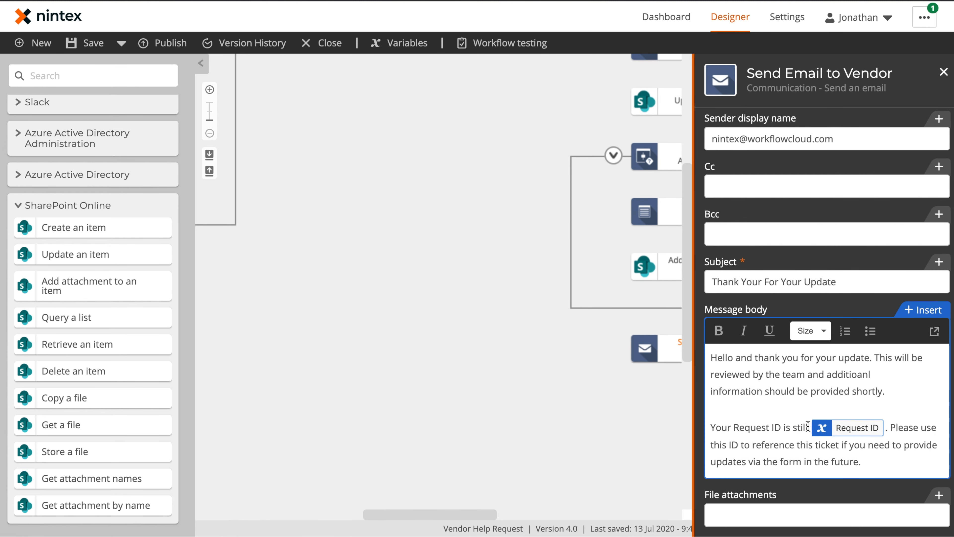
pyautogui.click(597, 419)
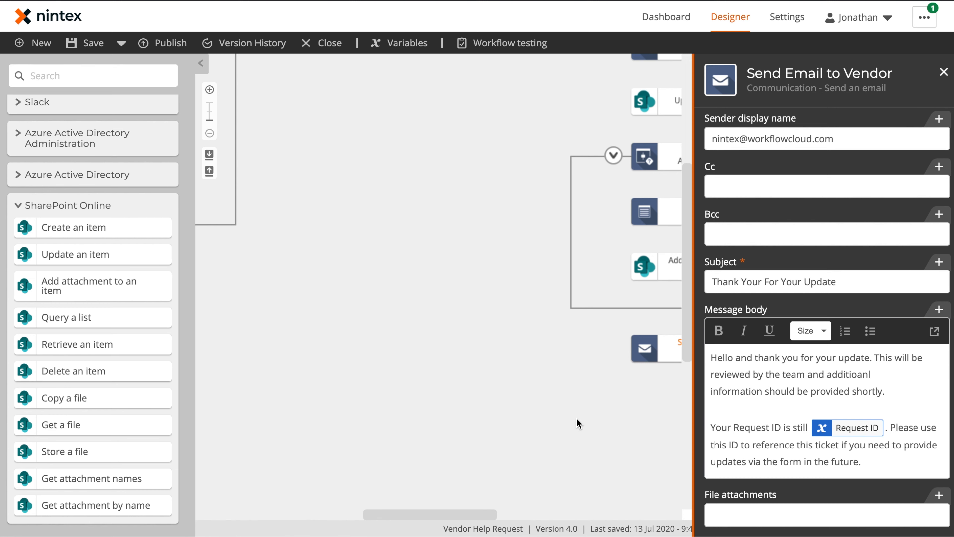
# Collapse the branches of the Updating Existing Request action.
pyautogui.moveTo(403, 283); pyautogui.dragTo(583, 250)
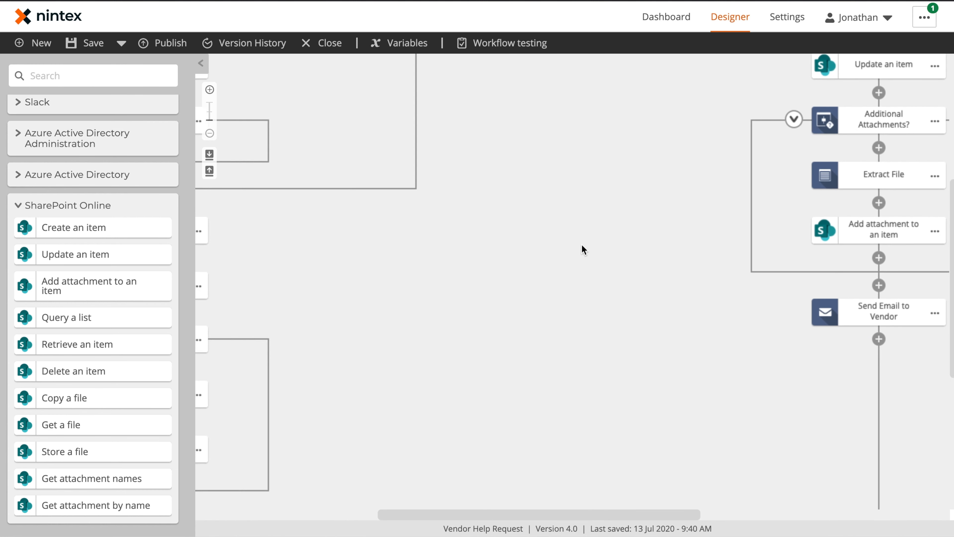
pyautogui.scroll(8, 501, 252)
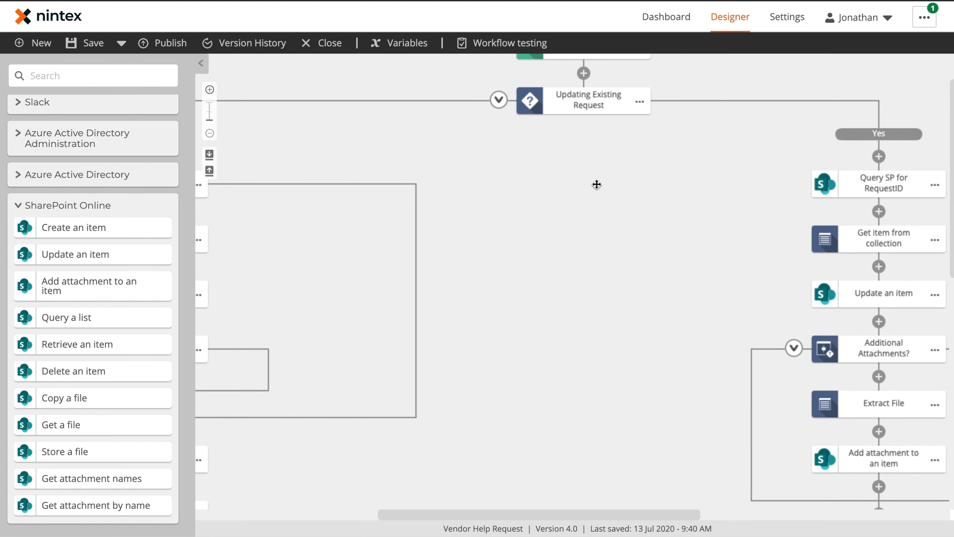
pyautogui.click(500, 158)
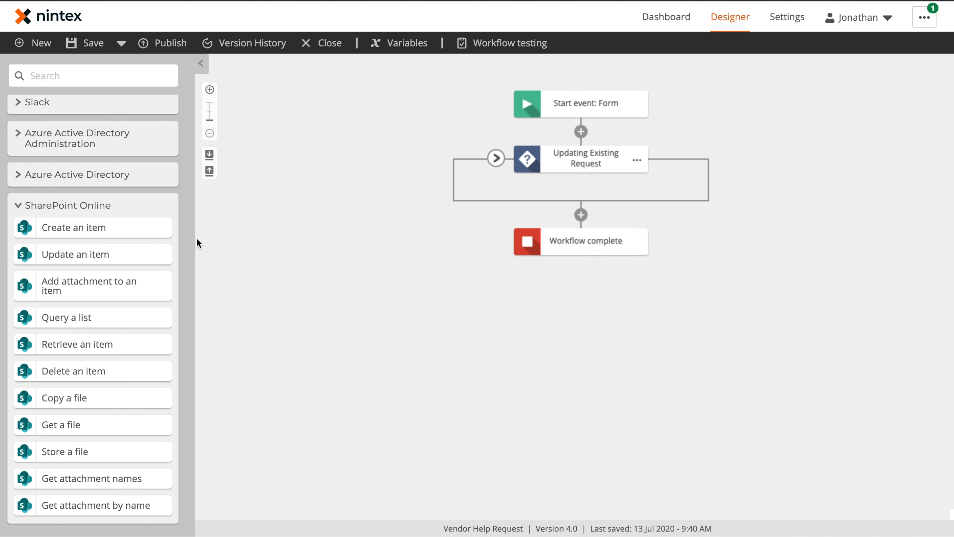
# Expand Updating Existing Request and start adding a new connection in the Query SP for RequestID action.
pyautogui.click(496, 158)
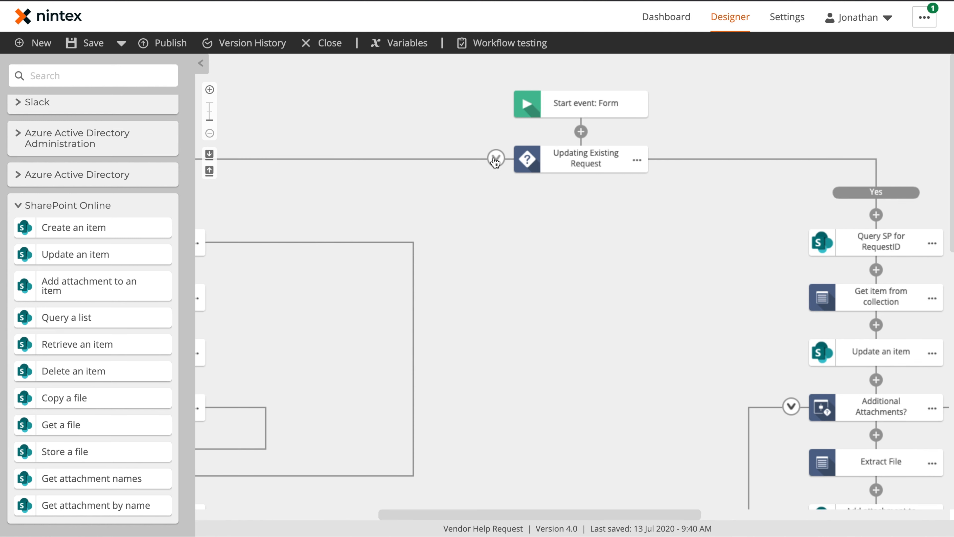
pyautogui.click(883, 237)
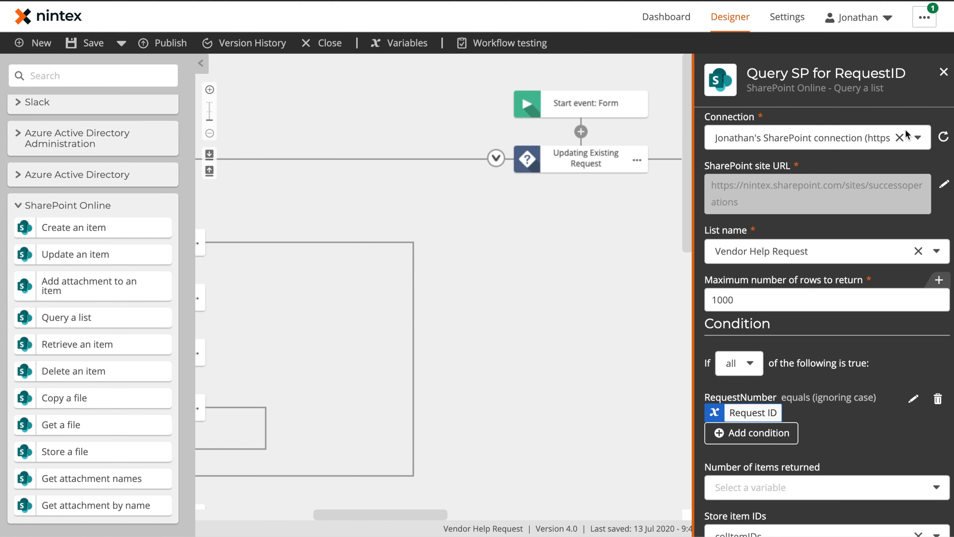
pyautogui.click(920, 142)
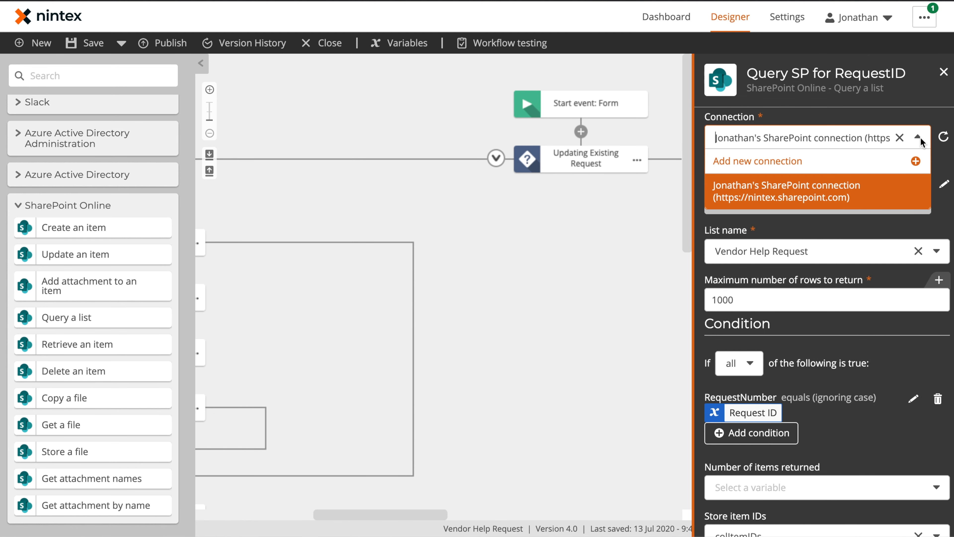
pyautogui.click(747, 161)
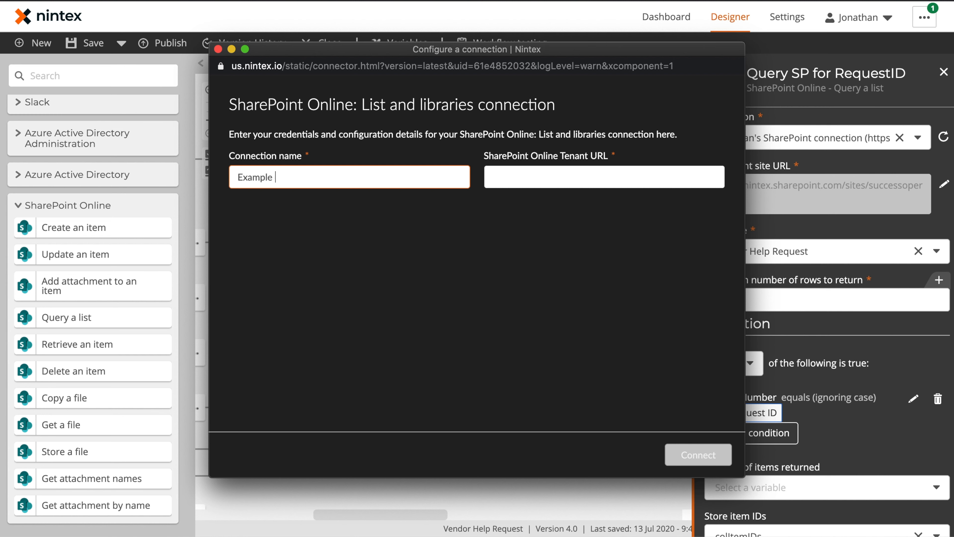
pyautogui.write('Example Connection For Permissions')
pyautogui.press('Tab')
pyautogui.write('https://nintex.sharepoint.com')
pyautogui.press('Down')
pyautogui.press('Return')
pyautogui.click(681, 453)
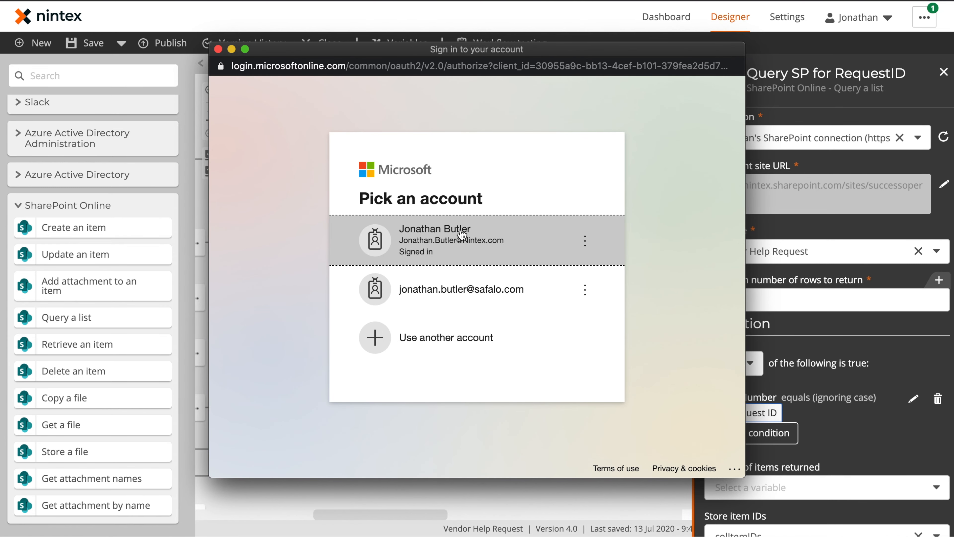
pyautogui.click(218, 48)
pyautogui.click(610, 348)
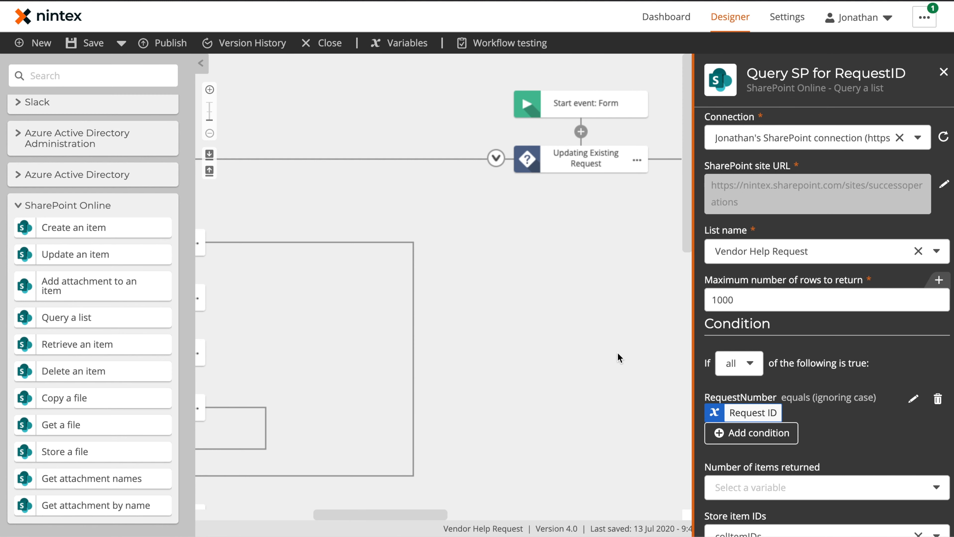
# Check which SharePoint connection the Update an item and Add attachment to an item actions use on the Yes path.
pyautogui.moveTo(583, 298); pyautogui.dragTo(301, 293)
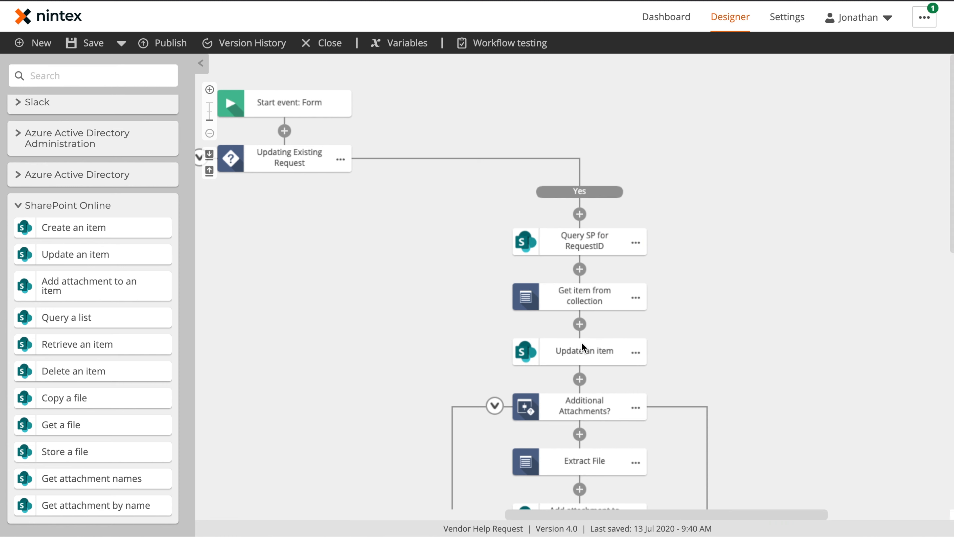
pyautogui.click(582, 346)
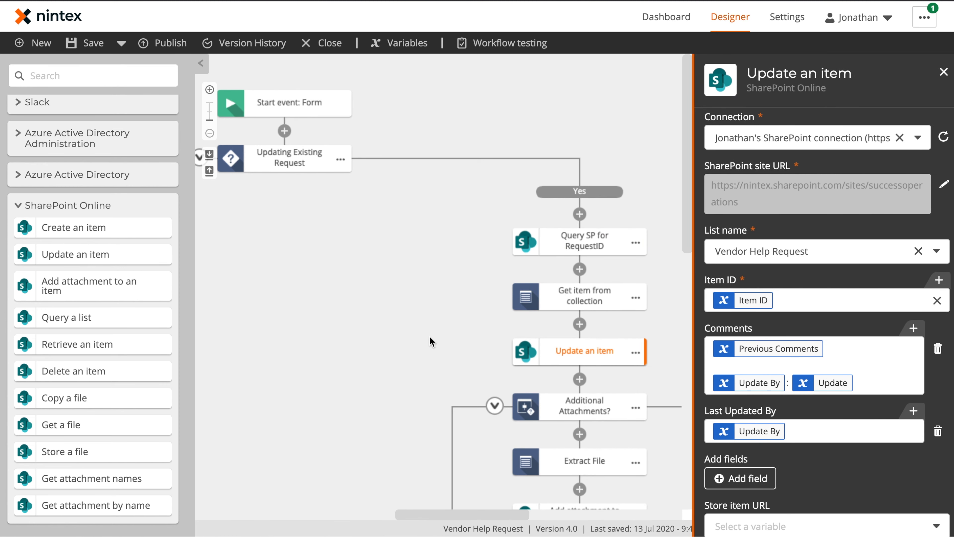
pyautogui.moveTo(432, 341); pyautogui.dragTo(404, 69)
pyautogui.click(578, 286)
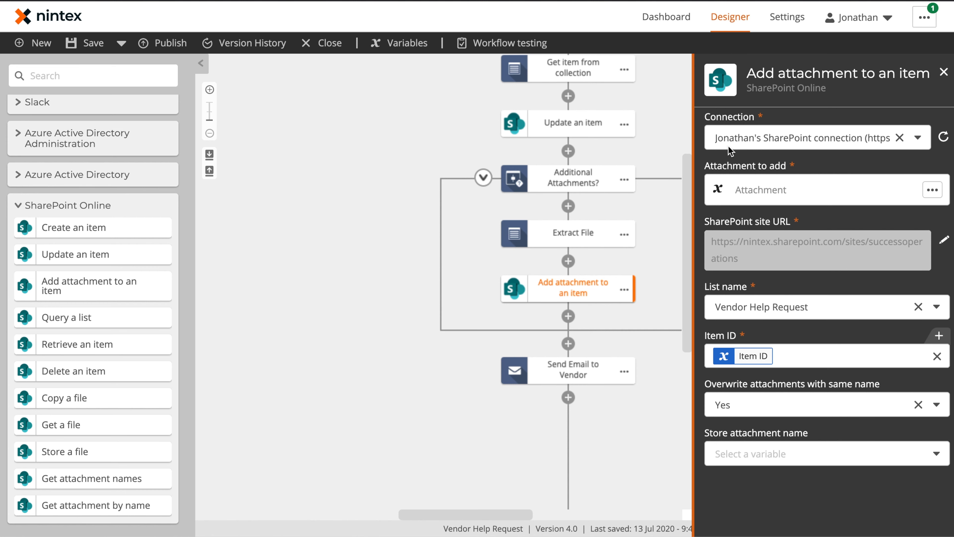
pyautogui.click(366, 179)
# Collapse Updating Existing Request to return to the compact overview of the workflow.
pyautogui.moveTo(302, 144); pyautogui.dragTo(646, 371)
pyautogui.click(519, 147)
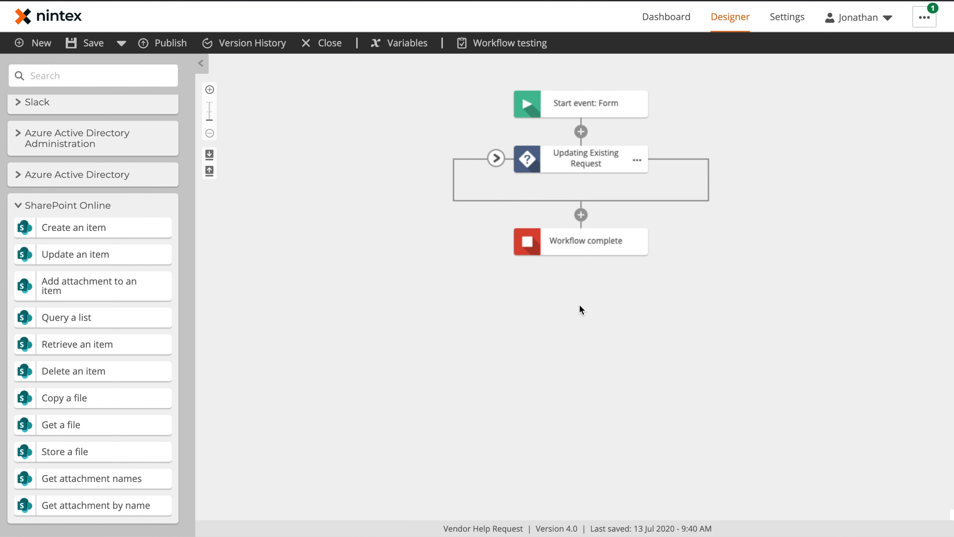